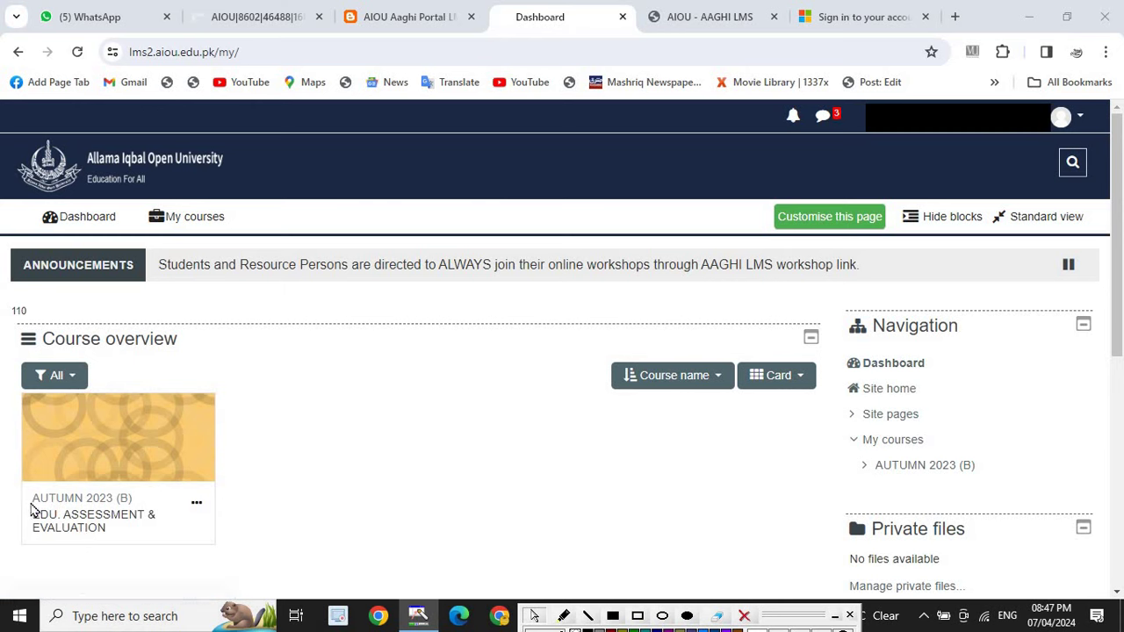
- Highlight the AUTUMN 2023 (B) label, and collapse and re-expand the Course overview block
{"action": "left_click_drag", "start_coordinate": [33, 502], "coordinate": [134, 508]}
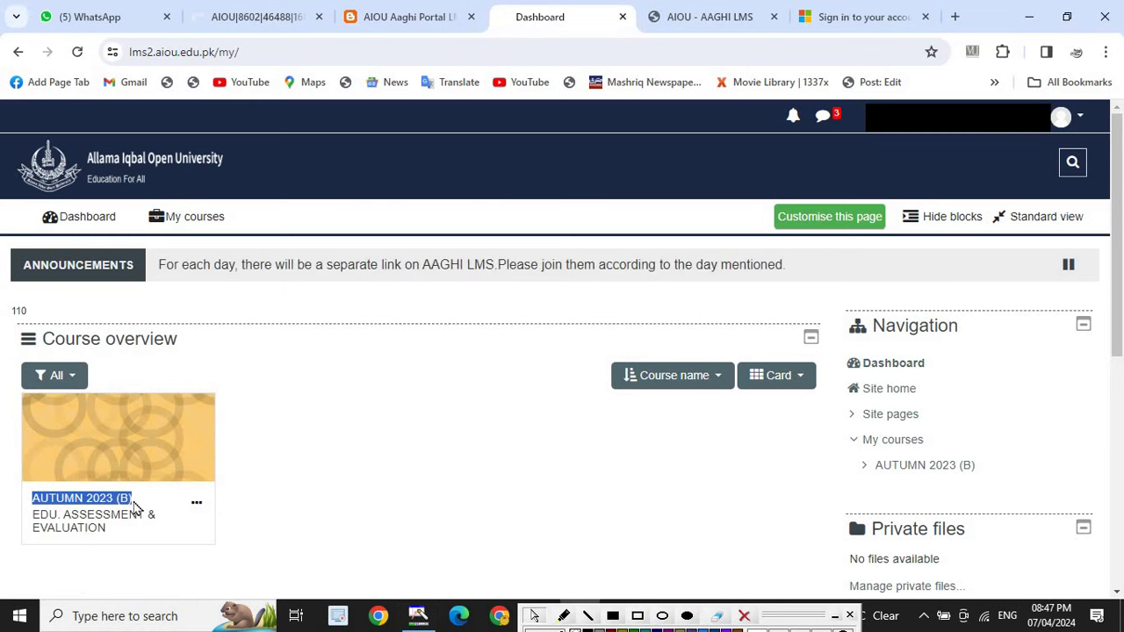
{"action": "left_click", "coordinate": [810, 339]}
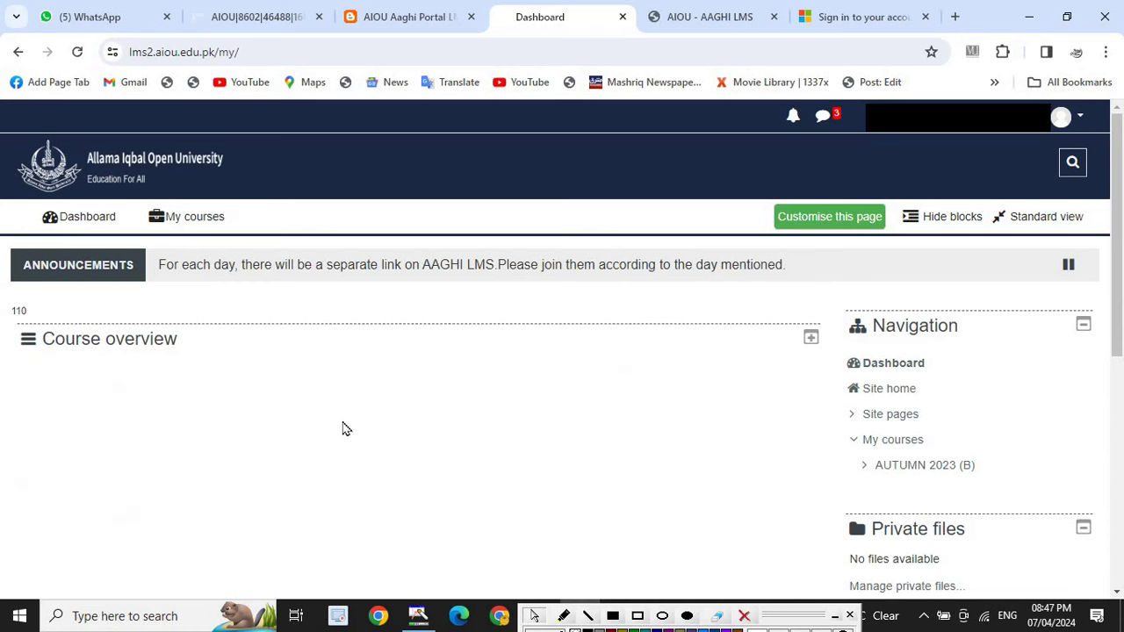
{"action": "left_click", "coordinate": [811, 339]}
{"action": "left_click", "coordinate": [625, 420]}
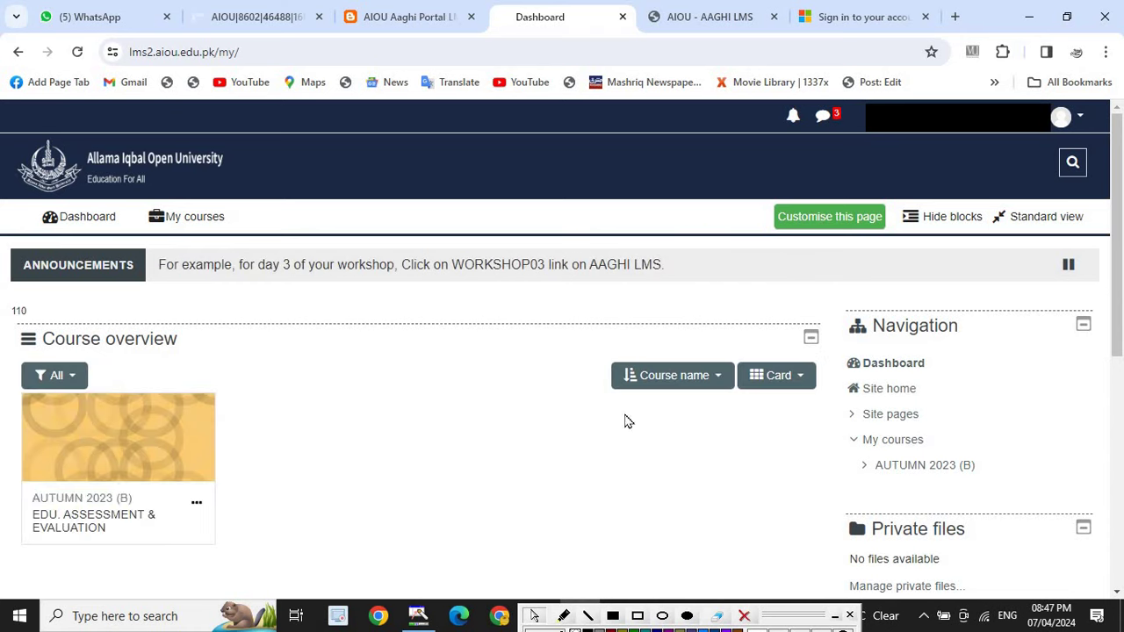
- Switch the course overview layout to List and back to Card
{"action": "left_click", "coordinate": [802, 376]}
{"action": "left_click", "coordinate": [738, 442]}
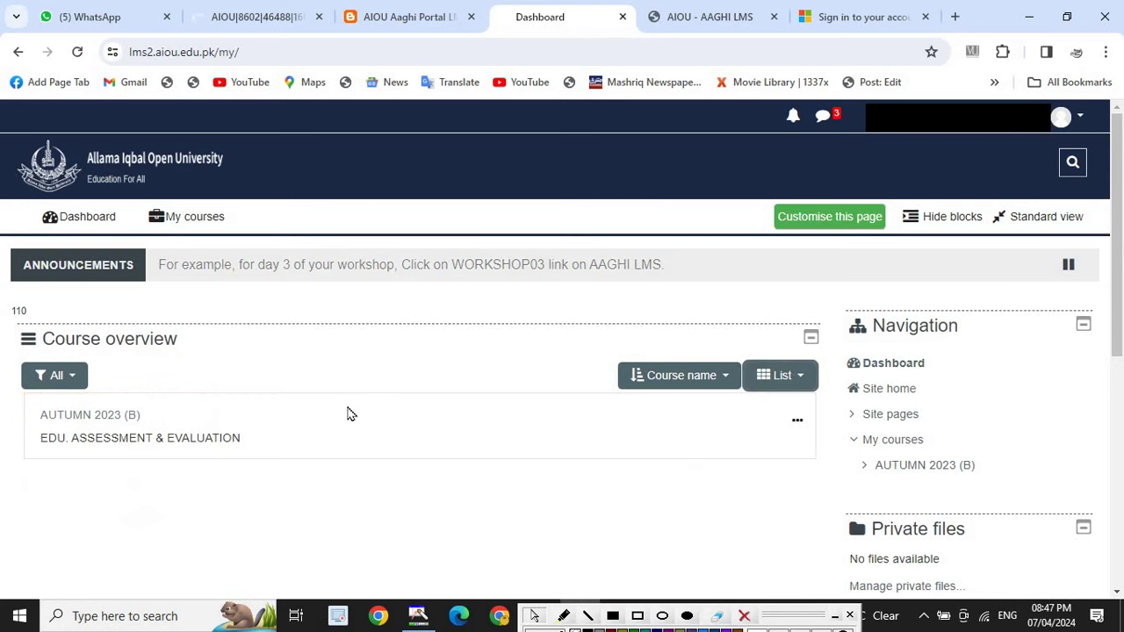
{"action": "left_click", "coordinate": [769, 384]}
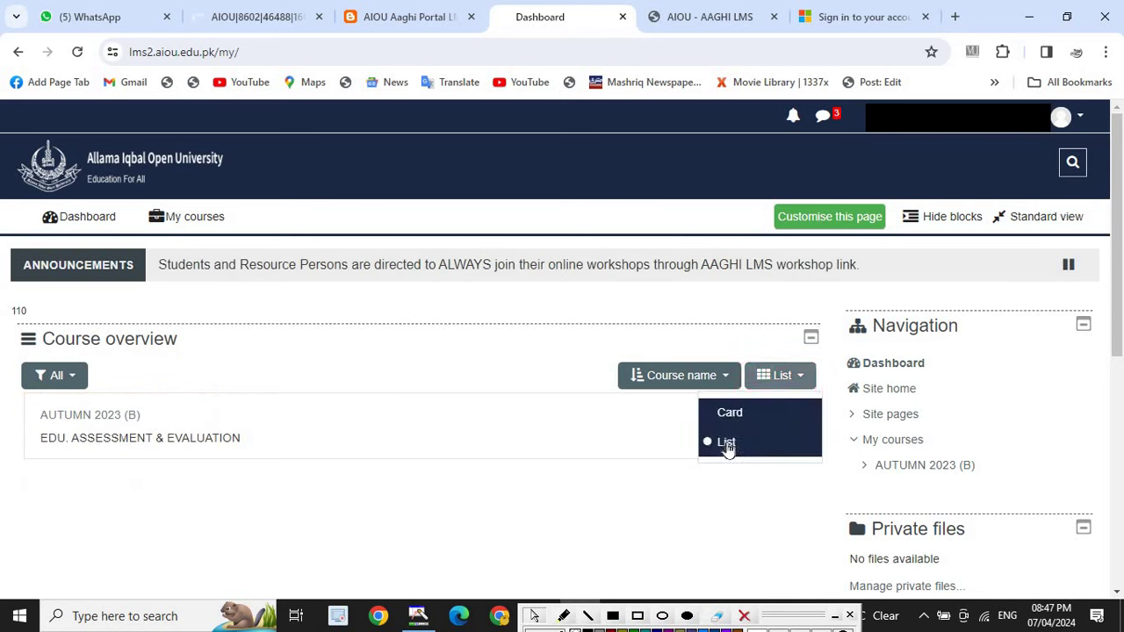
{"action": "left_click", "coordinate": [734, 423]}
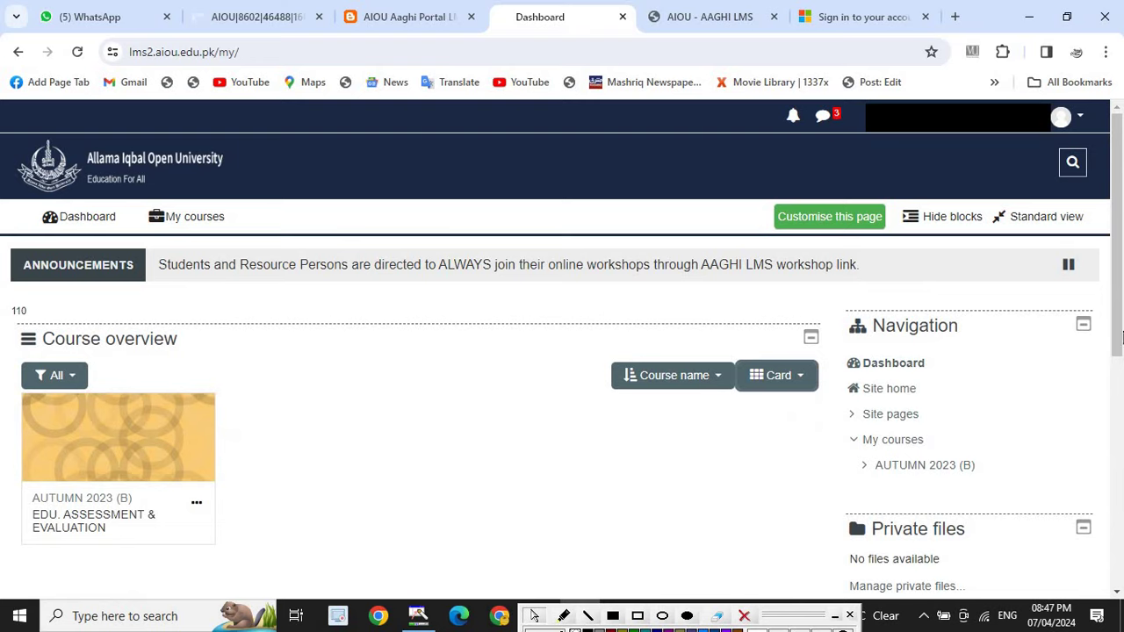
- Outline the EDU. ASSESSMENT & EVALUATION course title with a rectangle annotation and open that course
{"action": "left_click_drag", "start_coordinate": [1121, 337], "coordinate": [1120, 397]}
{"action": "left_click", "coordinate": [638, 616]}
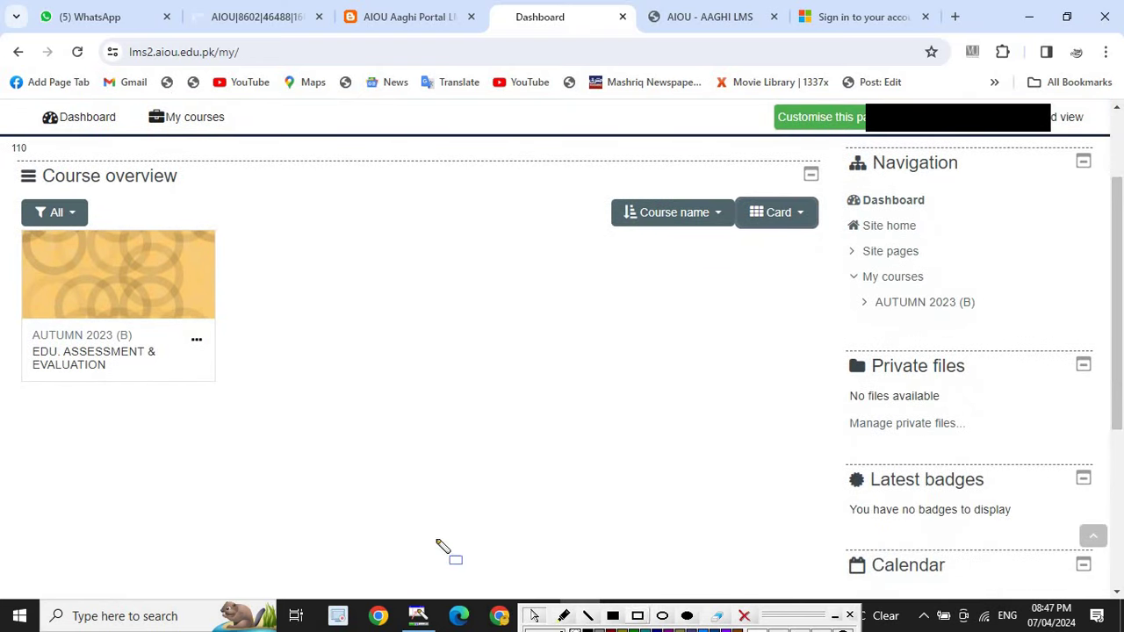
{"action": "mouse_move", "coordinate": [21, 336]}
{"action": "left_mouse_down"}
{"action": "mouse_move", "coordinate": [121, 391]}
{"action": "mouse_move", "coordinate": [167, 380]}
{"action": "left_mouse_up"}
{"action": "left_click", "coordinate": [70, 360]}
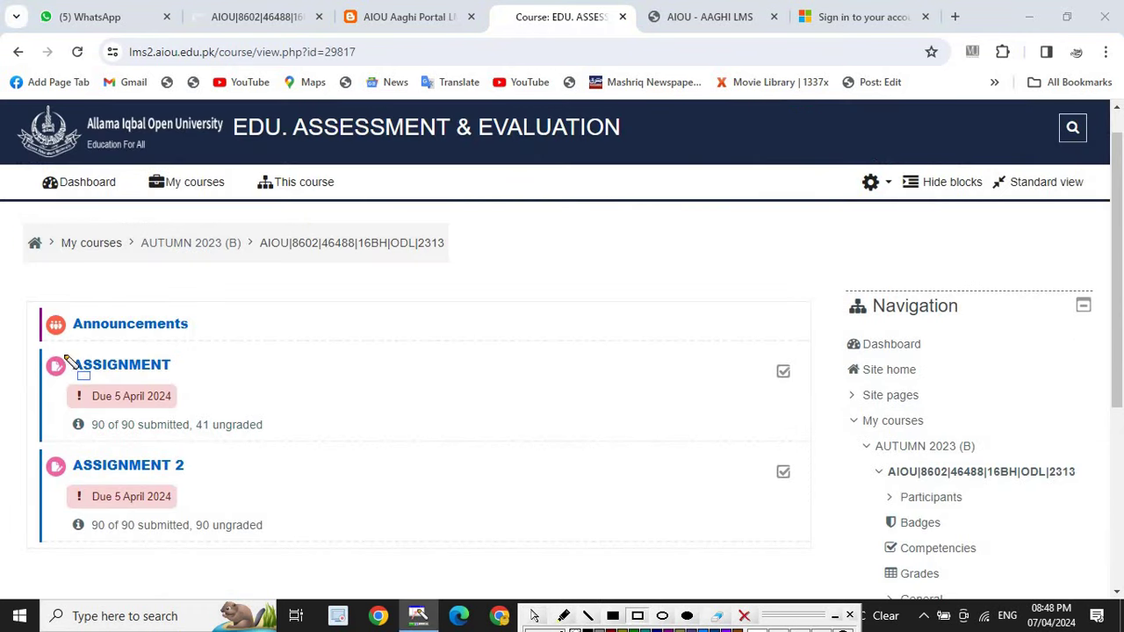
- Draw rectangles around both assignment entries and around the first assignment's submission counts and due date
{"action": "left_click_drag", "start_coordinate": [44, 355], "coordinate": [227, 401]}
{"action": "left_click_drag", "start_coordinate": [299, 436], "coordinate": [301, 435]}
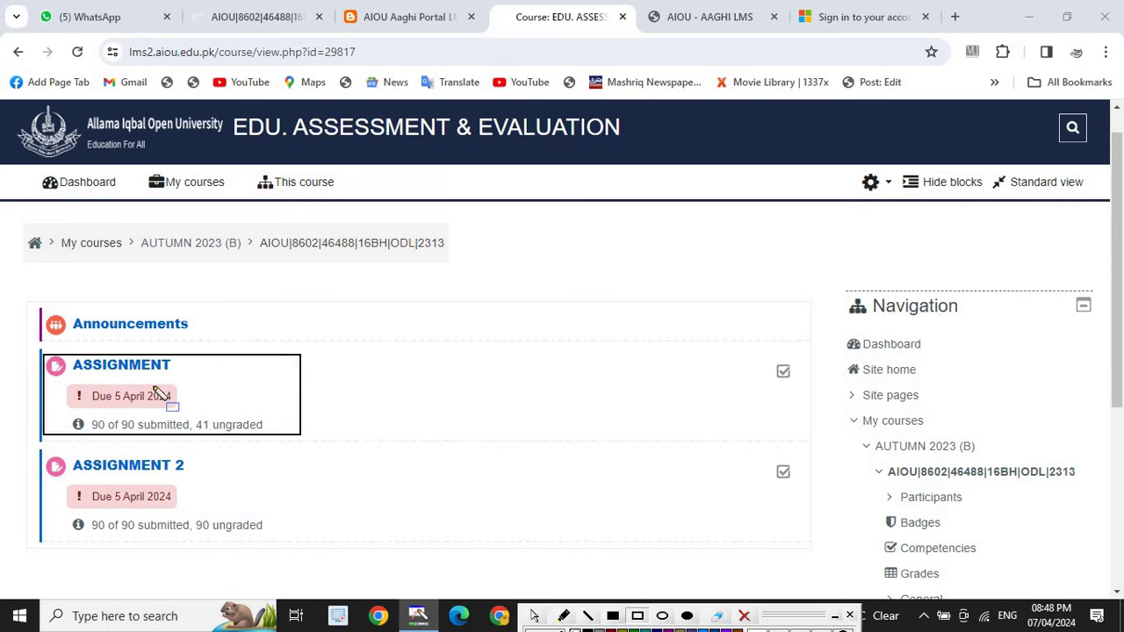
{"action": "mouse_move", "coordinate": [41, 449]}
{"action": "left_mouse_down"}
{"action": "mouse_move", "coordinate": [251, 534]}
{"action": "mouse_move", "coordinate": [300, 540]}
{"action": "left_mouse_up"}
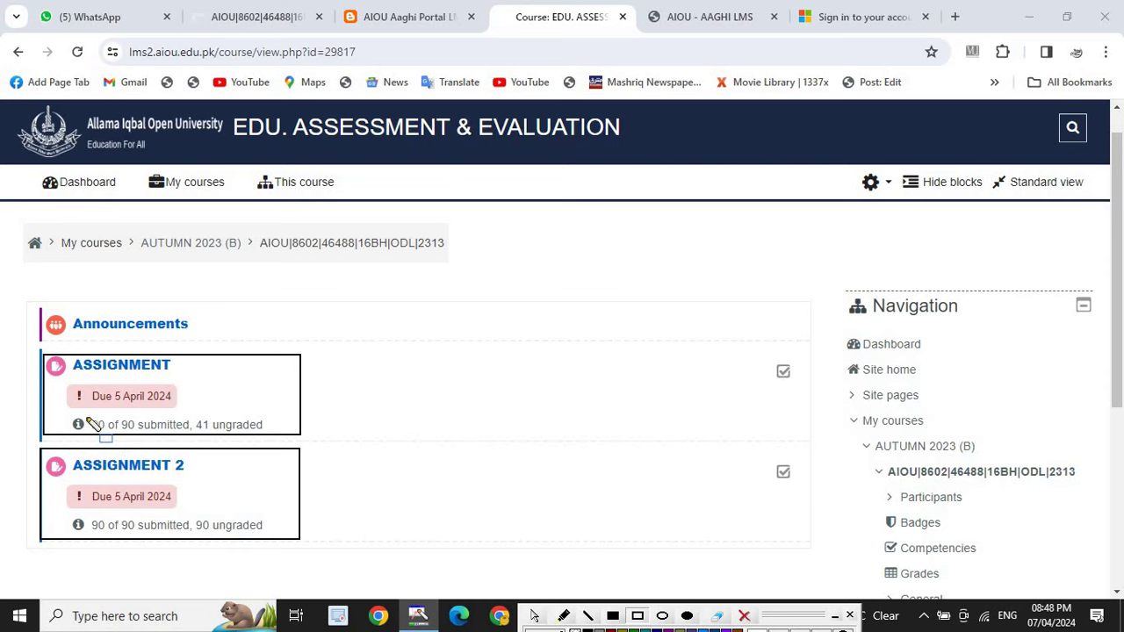
{"action": "mouse_move", "coordinate": [85, 416]}
{"action": "left_mouse_down"}
{"action": "mouse_move", "coordinate": [106, 432]}
{"action": "mouse_move", "coordinate": [205, 424]}
{"action": "mouse_move", "coordinate": [275, 436]}
{"action": "left_mouse_up"}
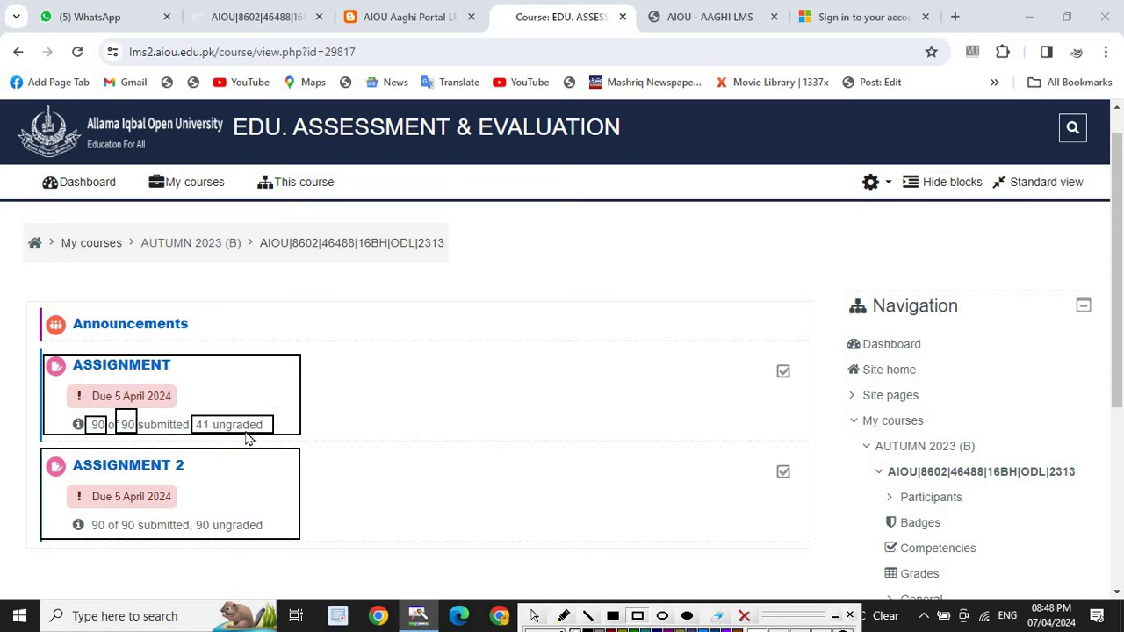
{"action": "left_click_drag", "start_coordinate": [66, 386], "coordinate": [188, 410]}
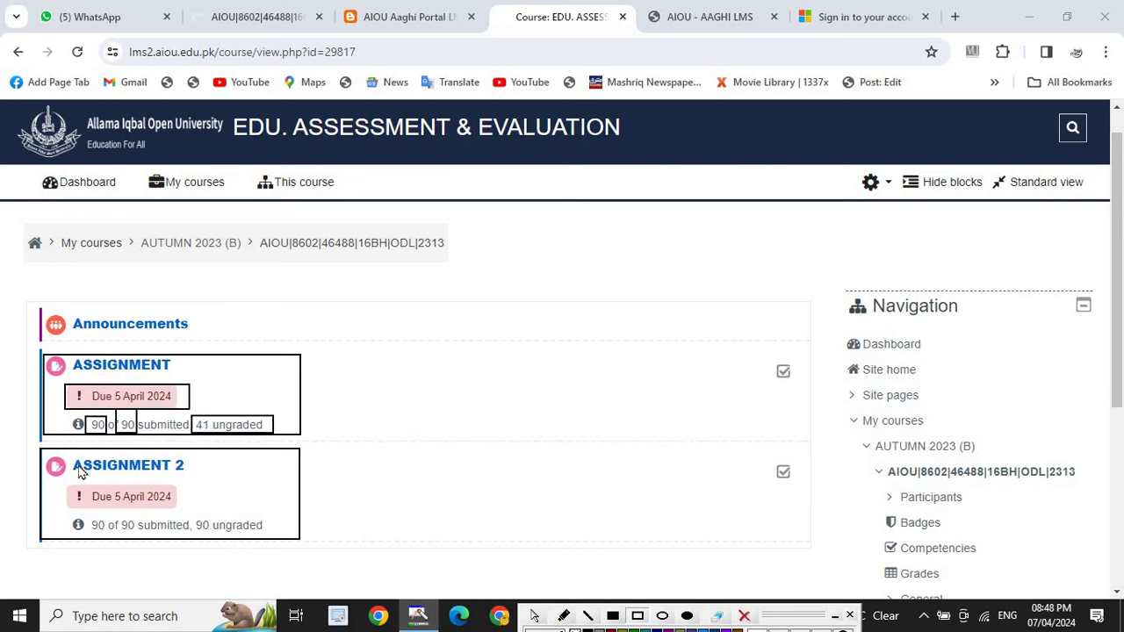
- Outline ASSIGNMENT 2's title, due date and submission counts with rectangles, and clear all annotations
{"action": "left_click_drag", "start_coordinate": [66, 458], "coordinate": [210, 489]}
{"action": "mouse_move", "coordinate": [88, 487]}
{"action": "left_mouse_down"}
{"action": "mouse_move", "coordinate": [174, 516]}
{"action": "mouse_move", "coordinate": [180, 508]}
{"action": "left_mouse_up"}
{"action": "left_click_drag", "start_coordinate": [79, 516], "coordinate": [274, 533]}
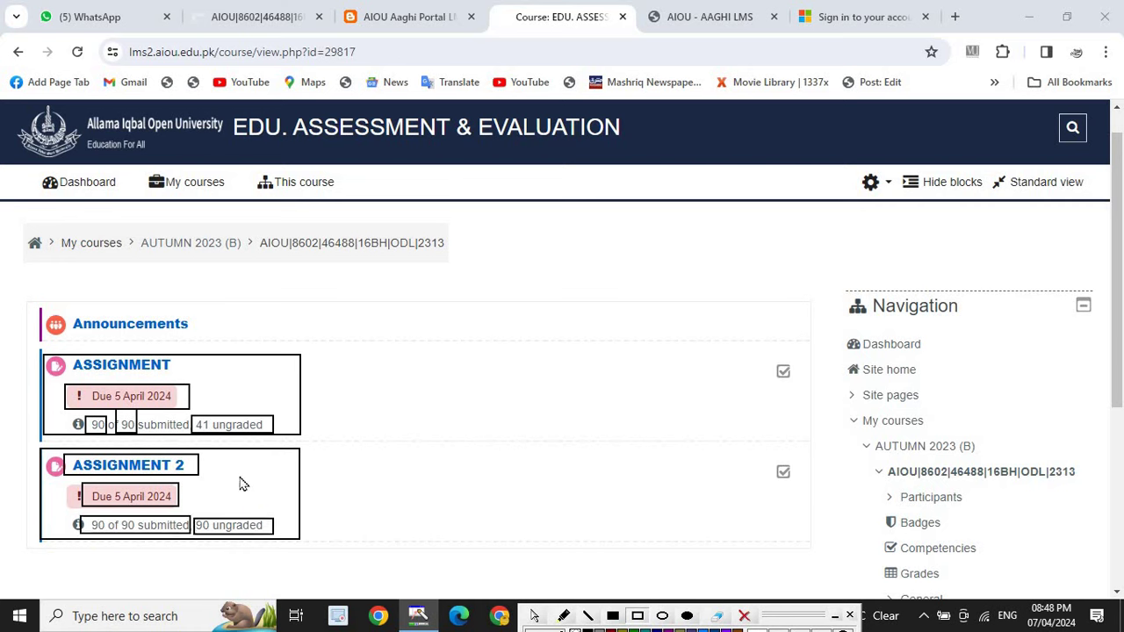
{"action": "left_click", "coordinate": [743, 615]}
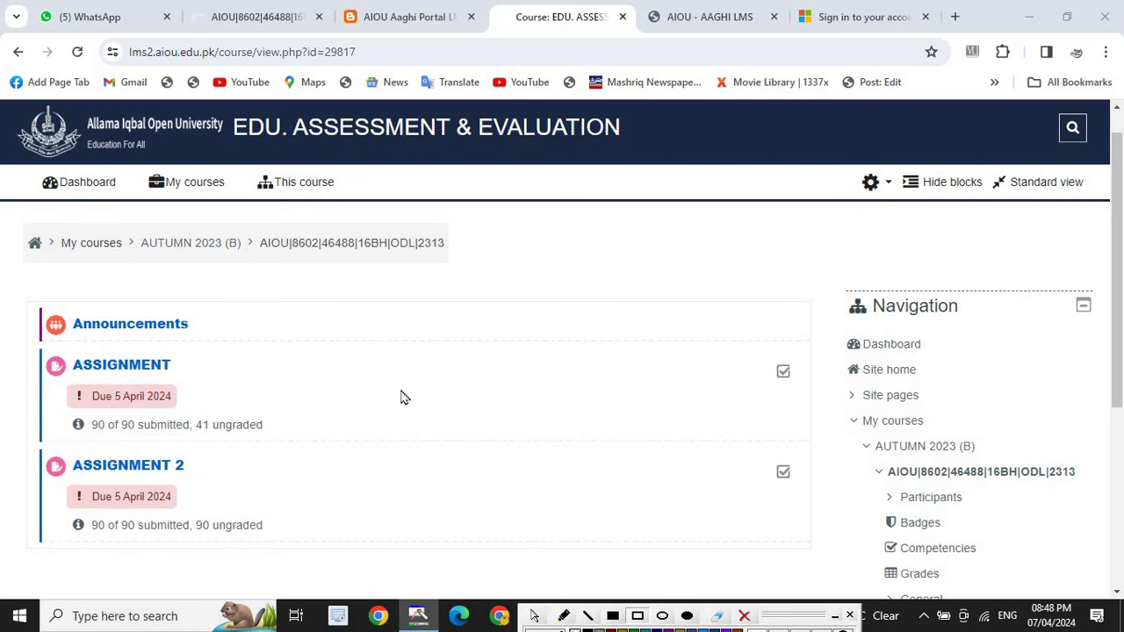
- Open the first ASSIGNMENT, outline its Grade and View all submissions options, and display all its submissions
{"action": "left_click", "coordinate": [126, 369]}
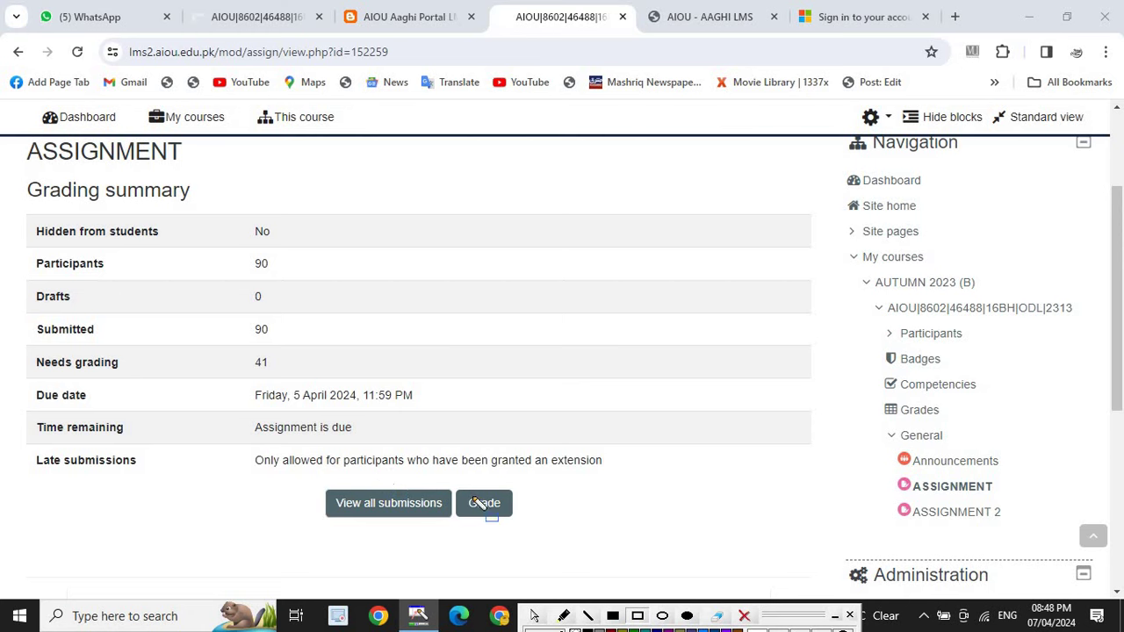
{"action": "mouse_move", "coordinate": [453, 493]}
{"action": "left_mouse_down"}
{"action": "mouse_move", "coordinate": [524, 527]}
{"action": "mouse_move", "coordinate": [518, 520]}
{"action": "left_mouse_up"}
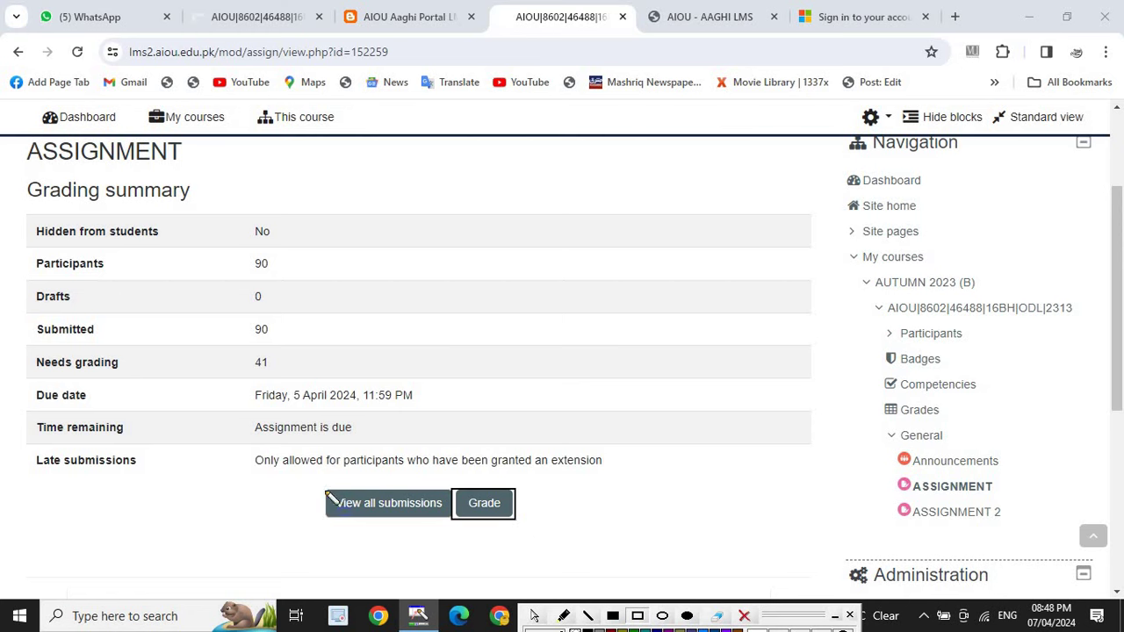
{"action": "mouse_move", "coordinate": [324, 490]}
{"action": "left_mouse_down"}
{"action": "mouse_move", "coordinate": [464, 539]}
{"action": "mouse_move", "coordinate": [452, 517]}
{"action": "left_mouse_up"}
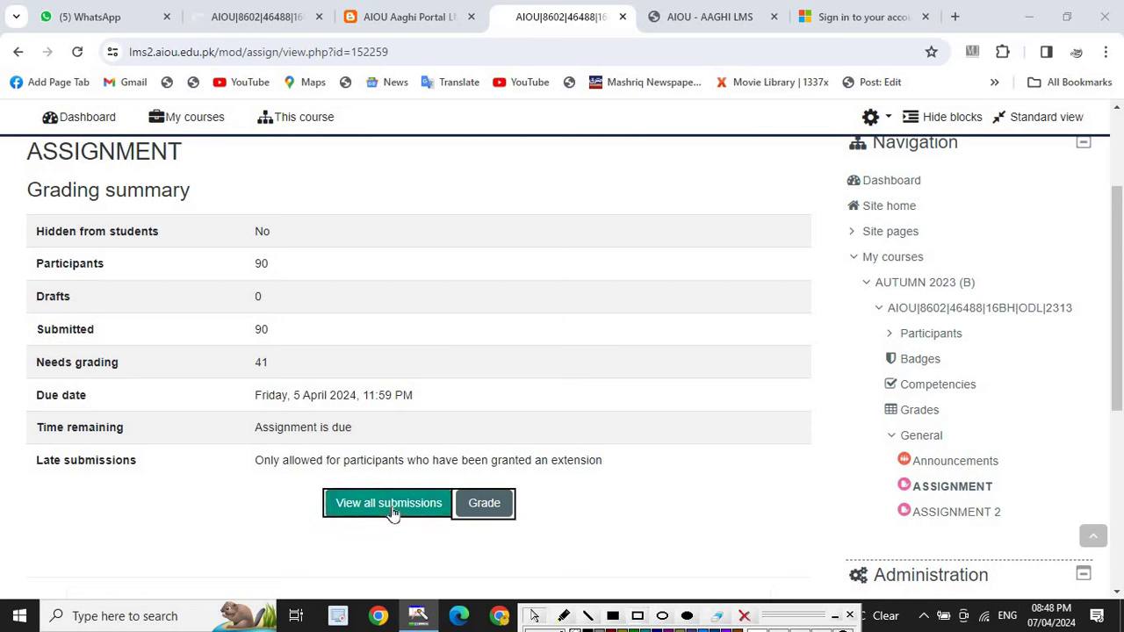
{"action": "left_click", "coordinate": [391, 504]}
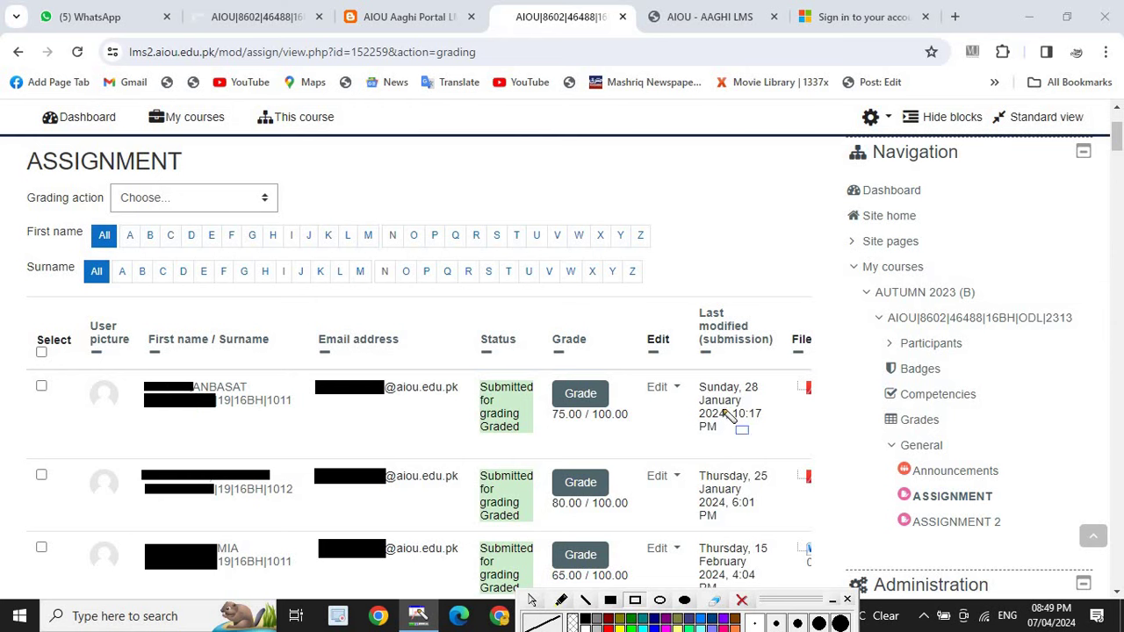
- Draw rectangles around the first submission's file, status, email address and student name
{"action": "mouse_move", "coordinate": [788, 373]}
{"action": "left_mouse_down"}
{"action": "mouse_move", "coordinate": [831, 413]}
{"action": "mouse_move", "coordinate": [822, 405]}
{"action": "left_mouse_up"}
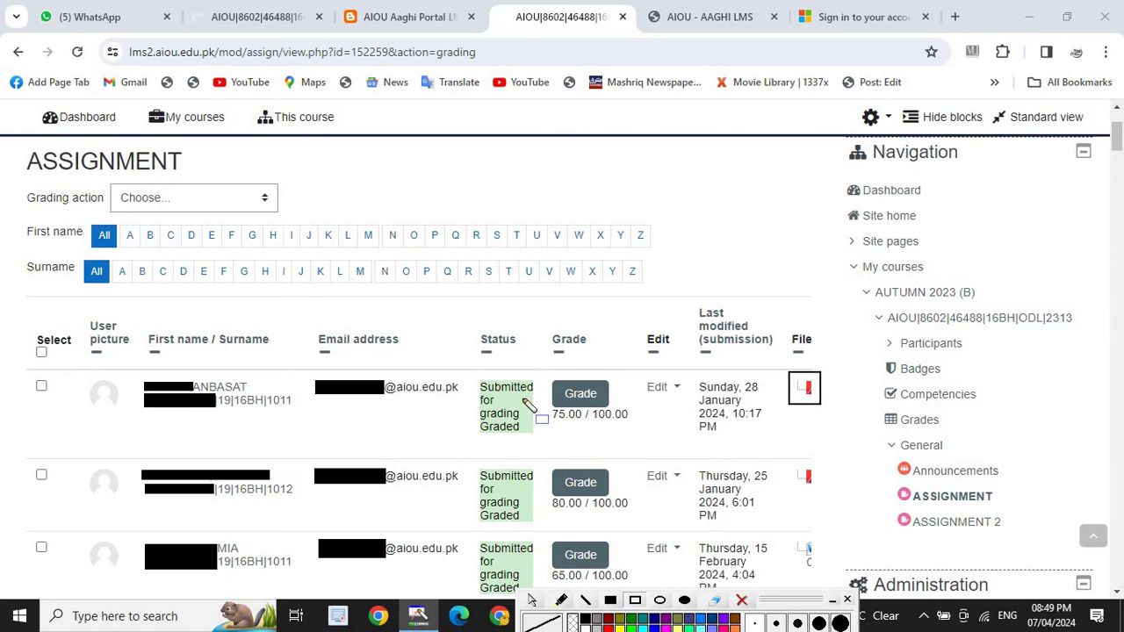
{"action": "left_click_drag", "start_coordinate": [471, 375], "coordinate": [540, 443]}
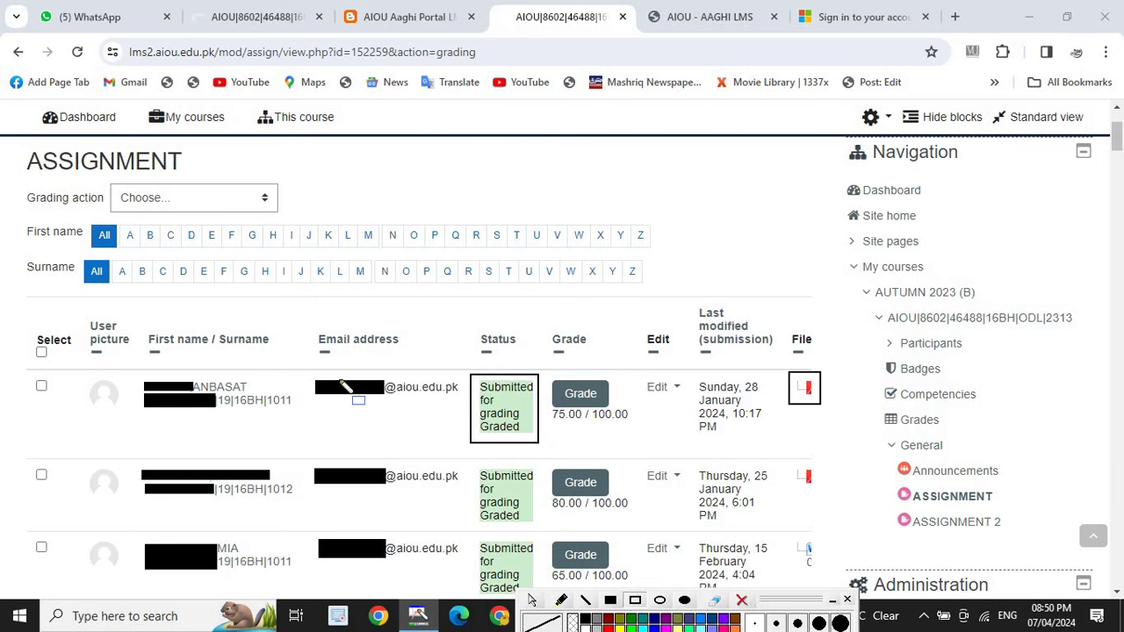
{"action": "mouse_move", "coordinate": [315, 375]}
{"action": "left_mouse_down"}
{"action": "mouse_move", "coordinate": [440, 420]}
{"action": "mouse_move", "coordinate": [479, 420]}
{"action": "mouse_move", "coordinate": [464, 407]}
{"action": "left_mouse_up"}
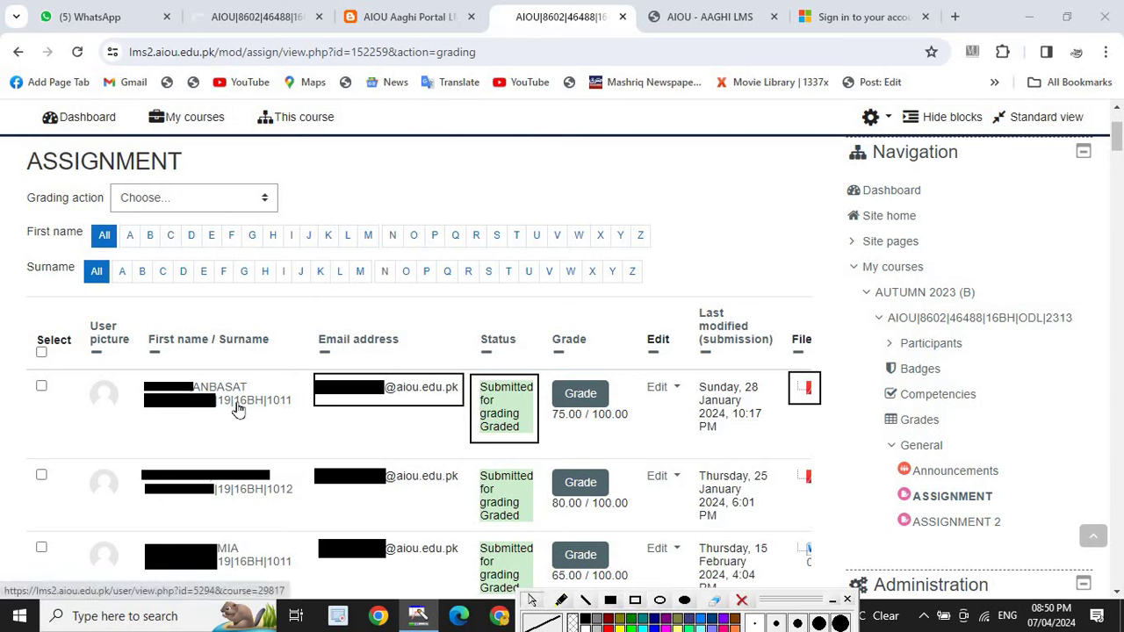
{"action": "left_click", "coordinate": [530, 600]}
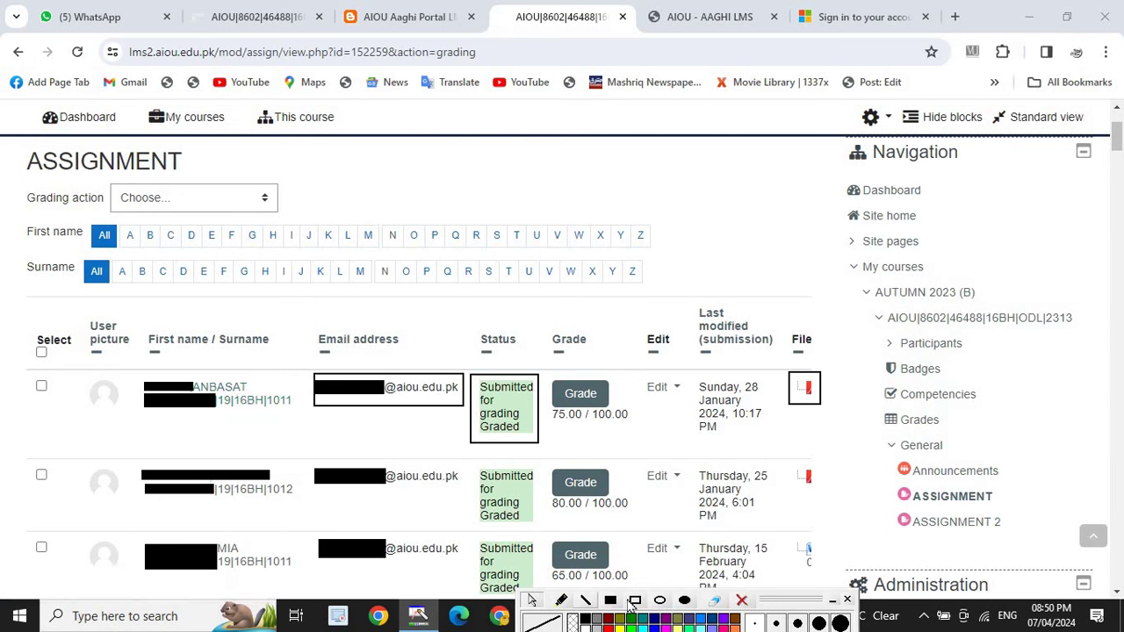
{"action": "mouse_move", "coordinate": [206, 376]}
{"action": "left_mouse_down"}
{"action": "mouse_move", "coordinate": [314, 431]}
{"action": "mouse_move", "coordinate": [294, 416]}
{"action": "left_mouse_up"}
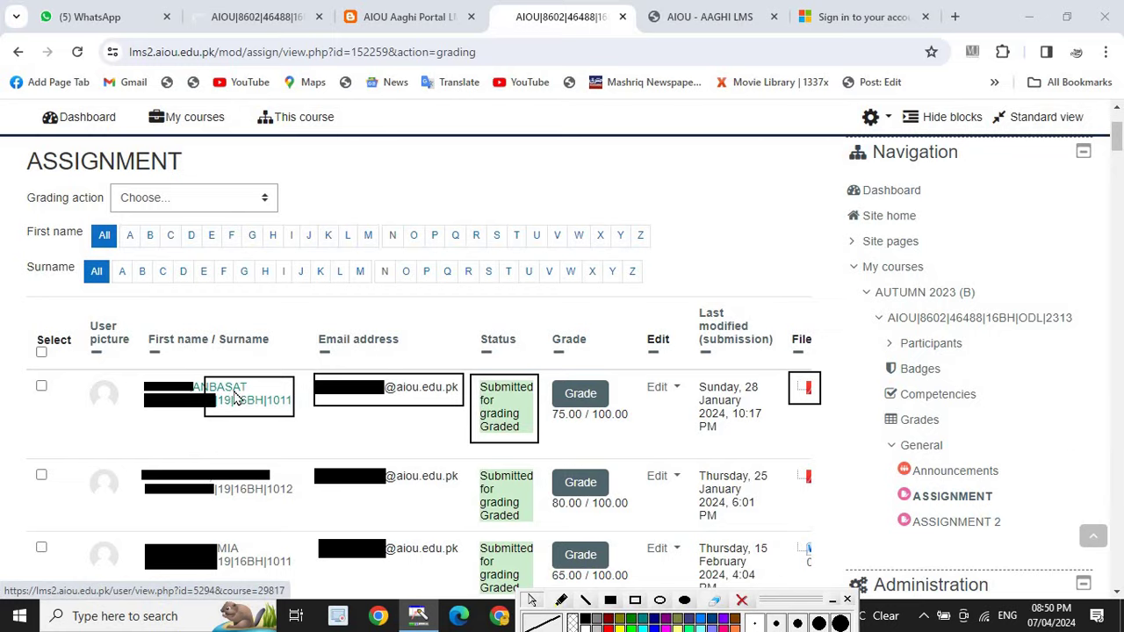
- View the first student's profile, outline the phone details there, and return to the submissions list
{"action": "left_click", "coordinate": [235, 398]}
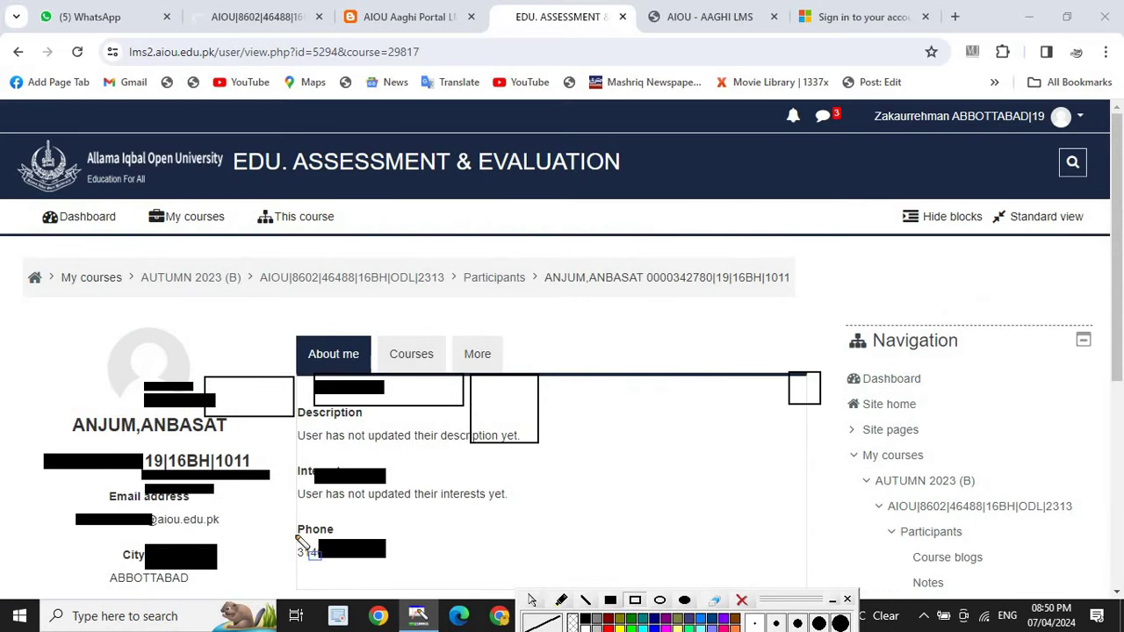
{"action": "mouse_move", "coordinate": [289, 524]}
{"action": "left_mouse_down"}
{"action": "mouse_move", "coordinate": [344, 533]}
{"action": "mouse_move", "coordinate": [318, 554]}
{"action": "mouse_move", "coordinate": [411, 562]}
{"action": "mouse_move", "coordinate": [400, 560]}
{"action": "left_mouse_up"}
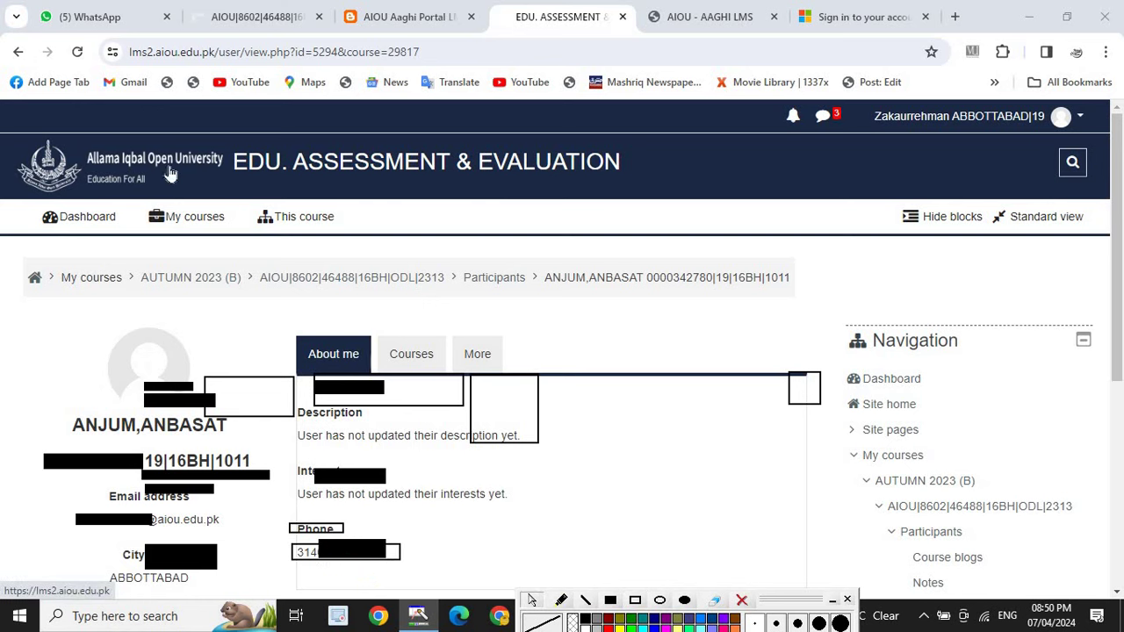
{"action": "left_click", "coordinate": [17, 51]}
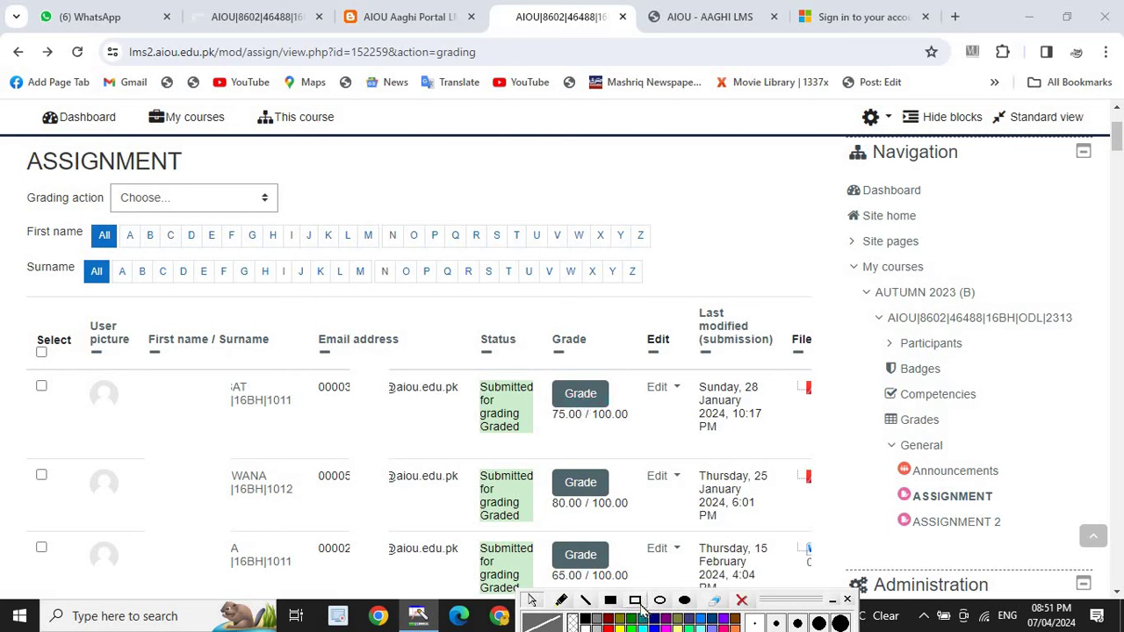
- Set the annotation rectangle colour to red and outline the Edit option of the first submission
{"action": "left_click", "coordinate": [637, 603]}
{"action": "left_click", "coordinate": [619, 620]}
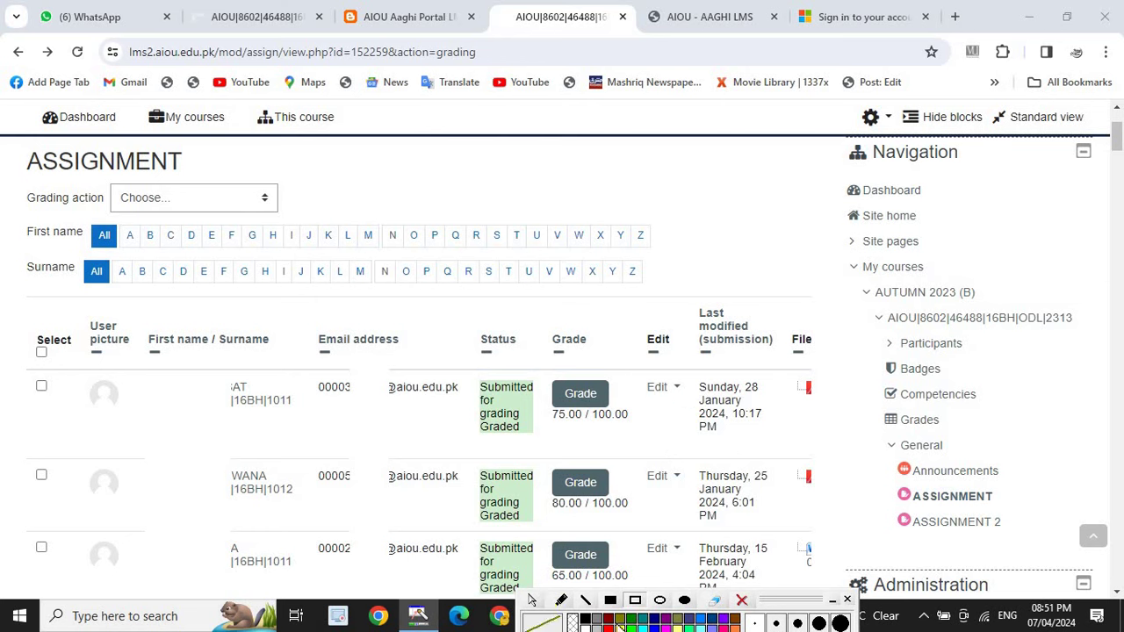
{"action": "left_click", "coordinate": [607, 629]}
{"action": "left_click_drag", "start_coordinate": [640, 377], "coordinate": [689, 401]}
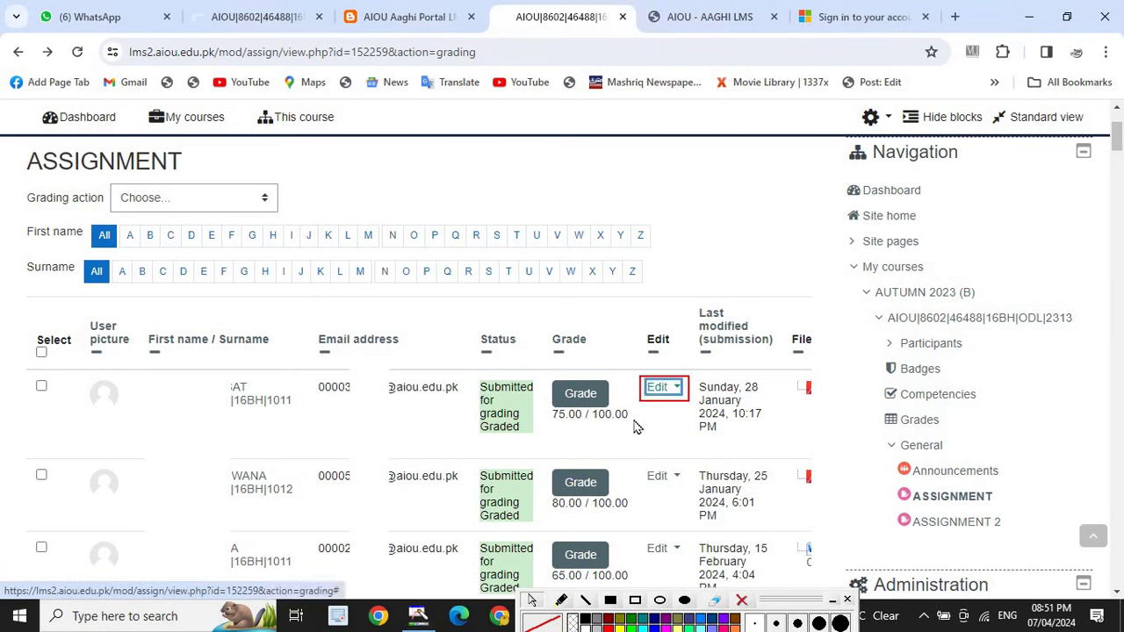
- Show the first submission's edit options and choose Update grade to open its grading page
{"action": "left_click", "coordinate": [672, 389]}
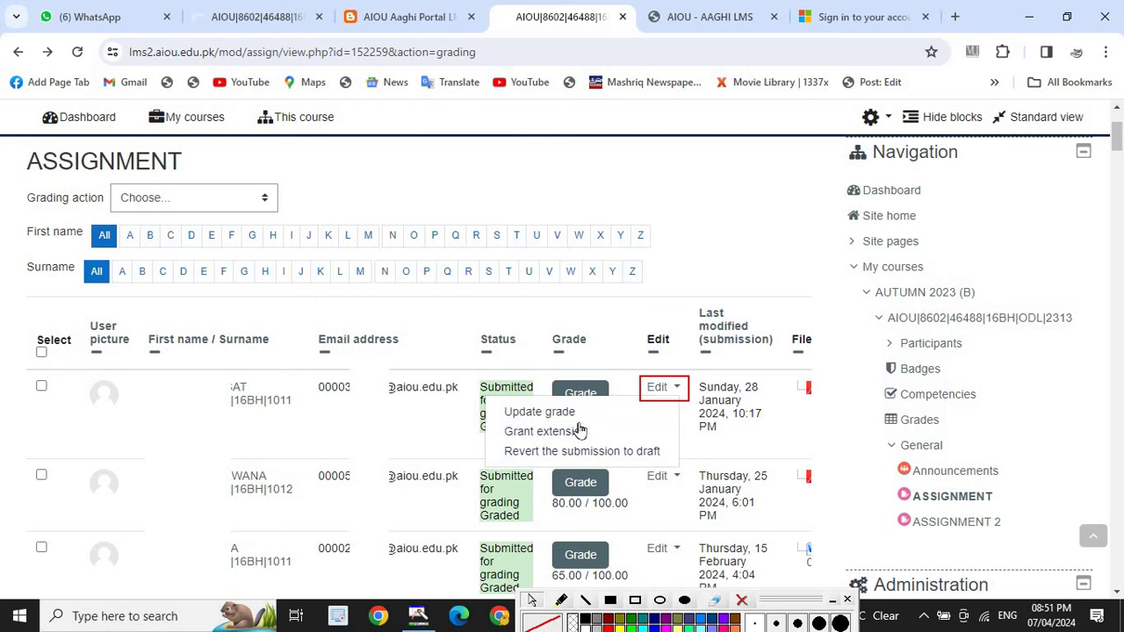
{"action": "key", "text": "Escape"}
{"action": "left_click", "coordinate": [672, 393]}
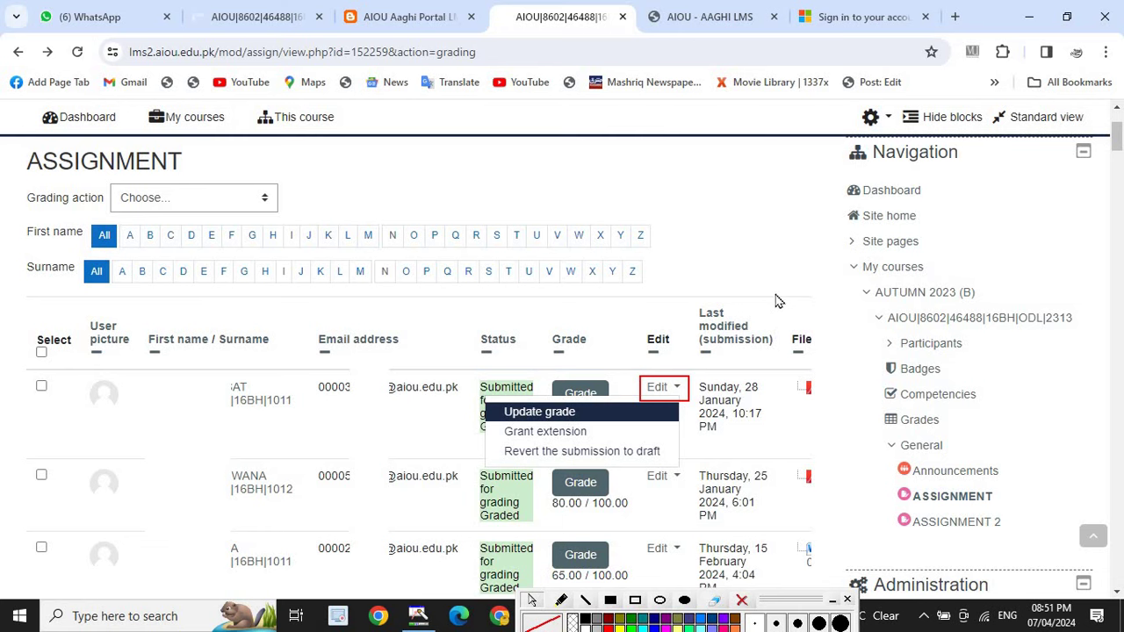
{"action": "left_click", "coordinate": [556, 415]}
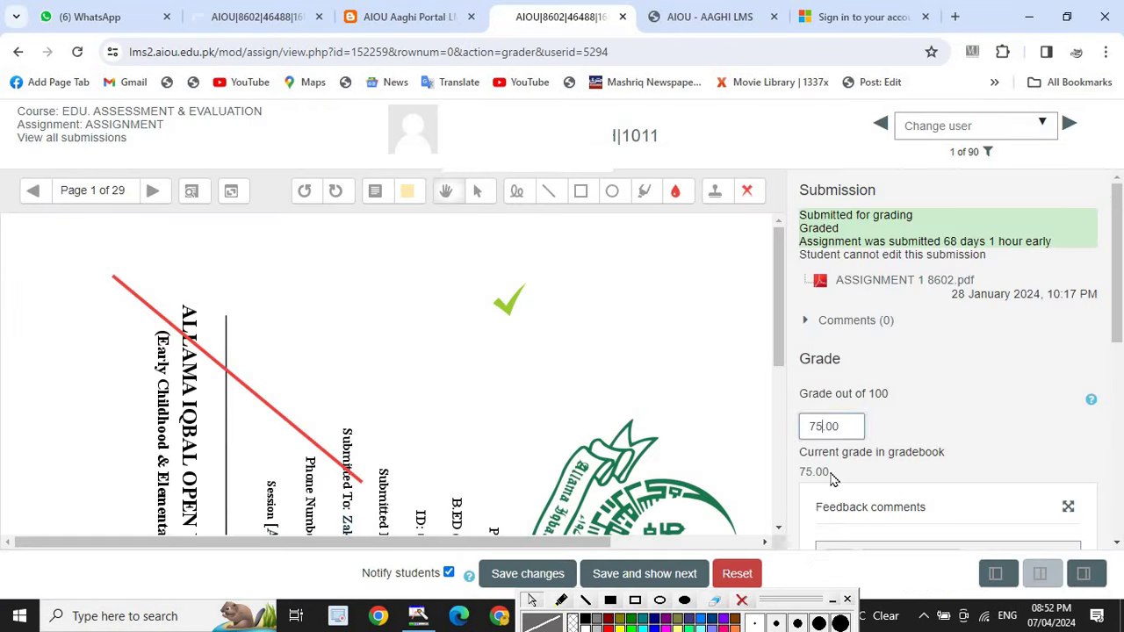
- Set the first submission's grade to 78.00 out of 100 and enter "Good" as the feedback comment
{"action": "left_click", "coordinate": [824, 426]}
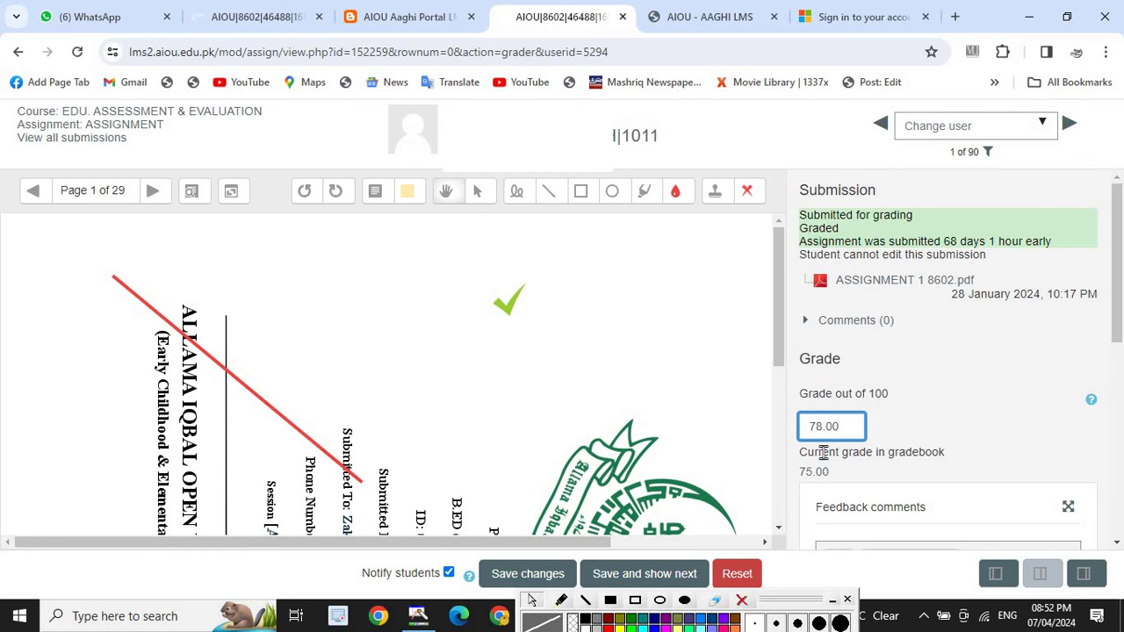
{"action": "left_click_drag", "start_coordinate": [1119, 299], "coordinate": [1119, 466]}
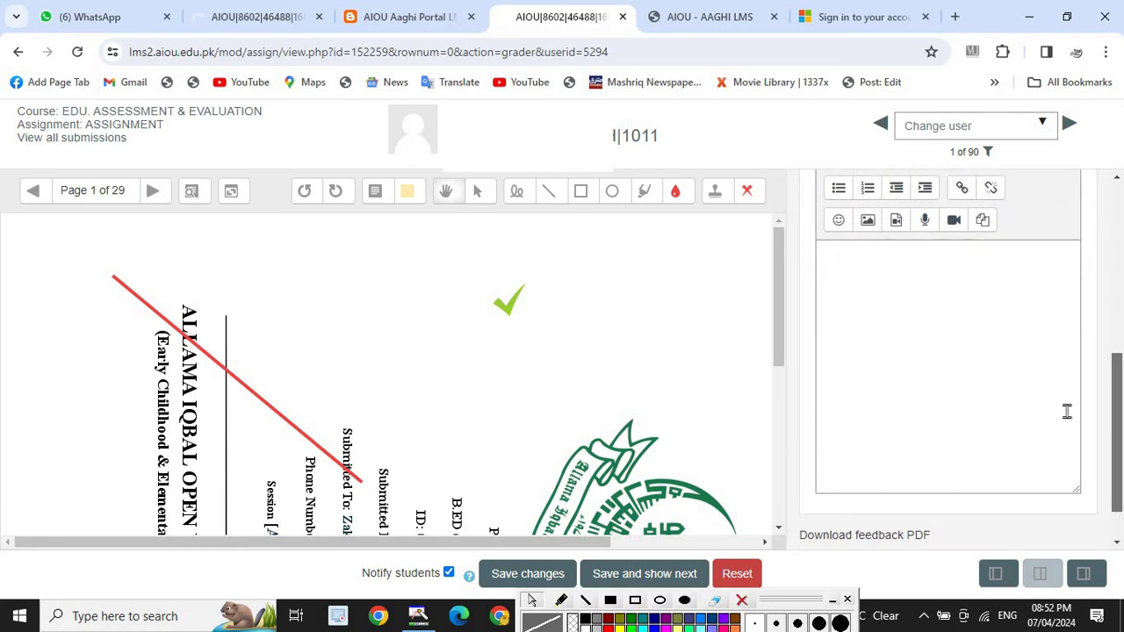
{"action": "scroll", "coordinate": [1102, 400], "scroll_direction": "up", "scroll_amount": 5}
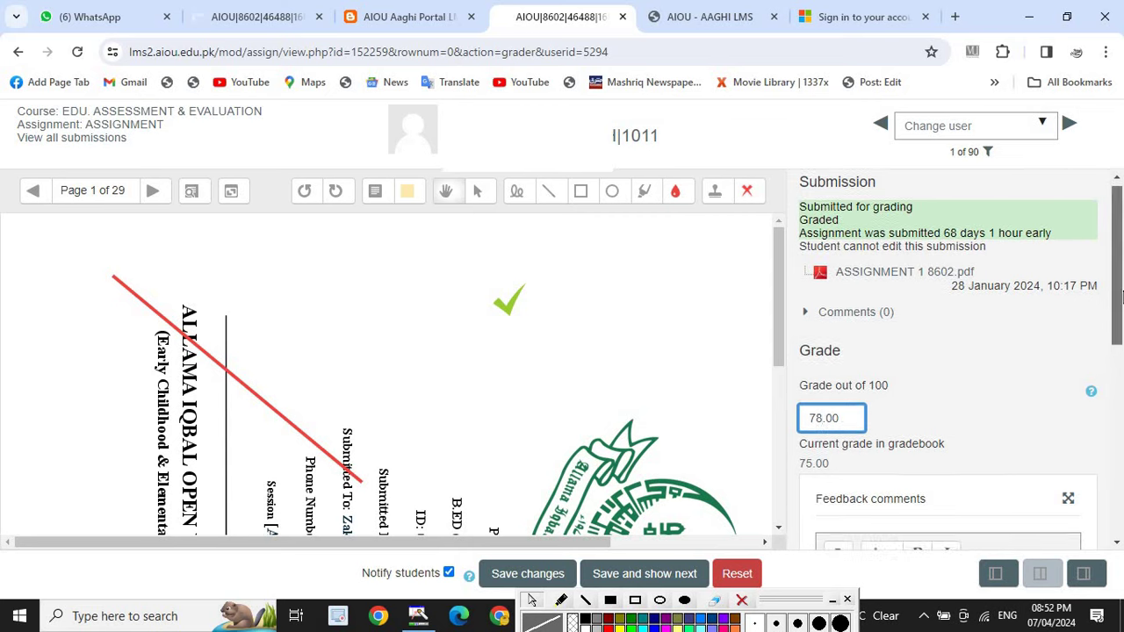
{"action": "left_click_drag", "start_coordinate": [1121, 295], "coordinate": [1121, 409]}
{"action": "left_click", "coordinate": [959, 397]}
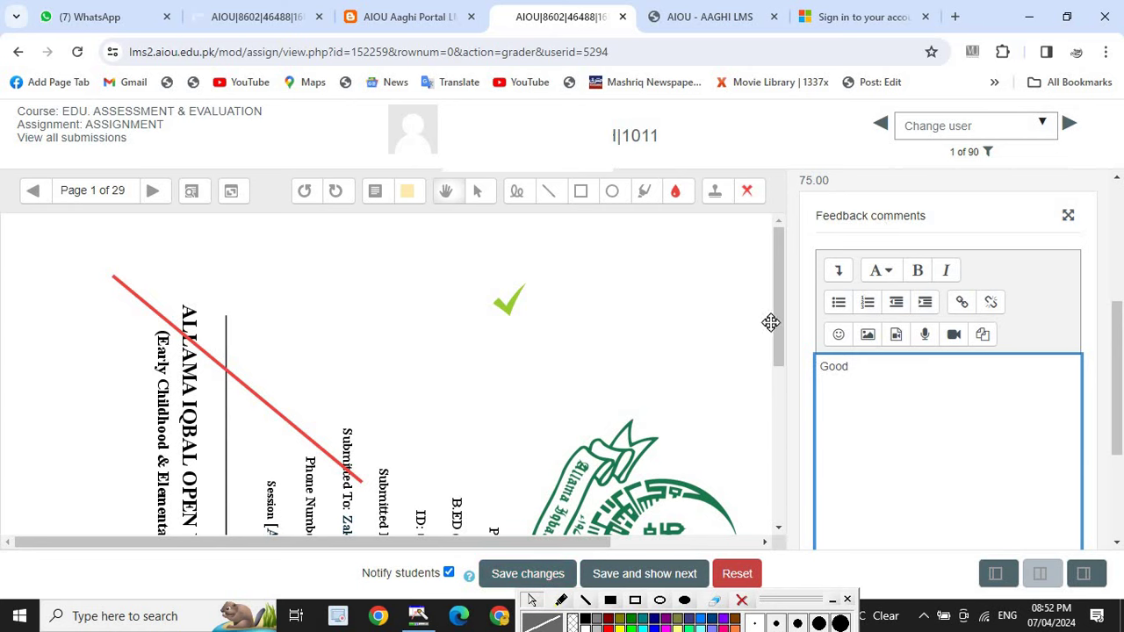
- Stamp three more green ticks and one red cross on the first page of the submission
{"action": "left_click", "coordinate": [747, 190]}
{"action": "left_click", "coordinate": [753, 321]}
{"action": "left_click", "coordinate": [378, 397]}
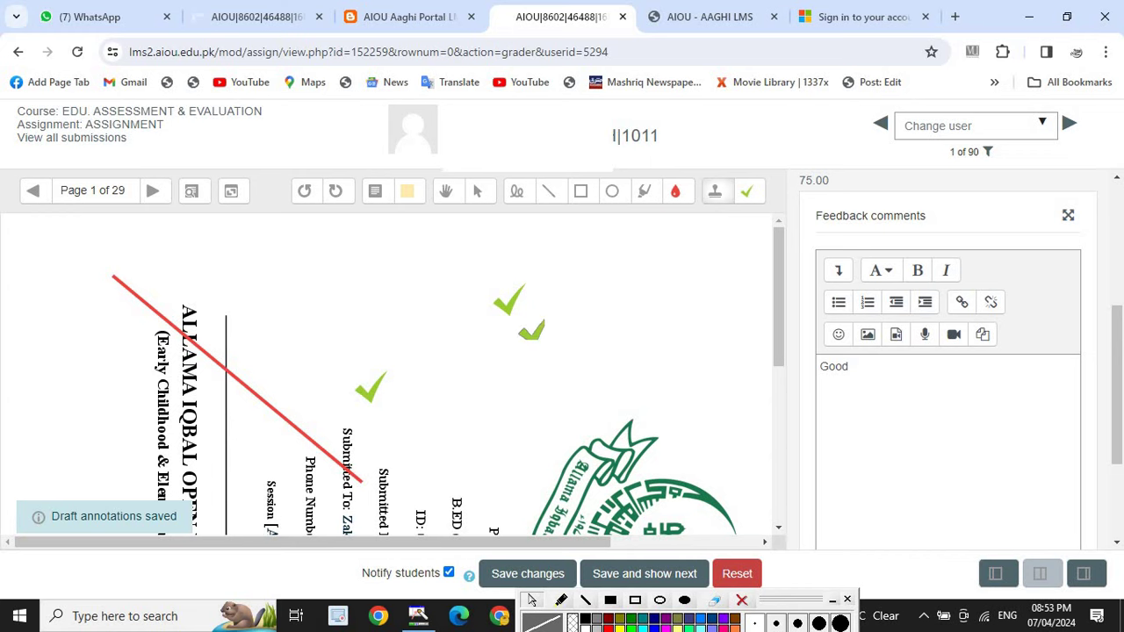
{"action": "left_click", "coordinate": [579, 302]}
{"action": "left_click", "coordinate": [314, 282]}
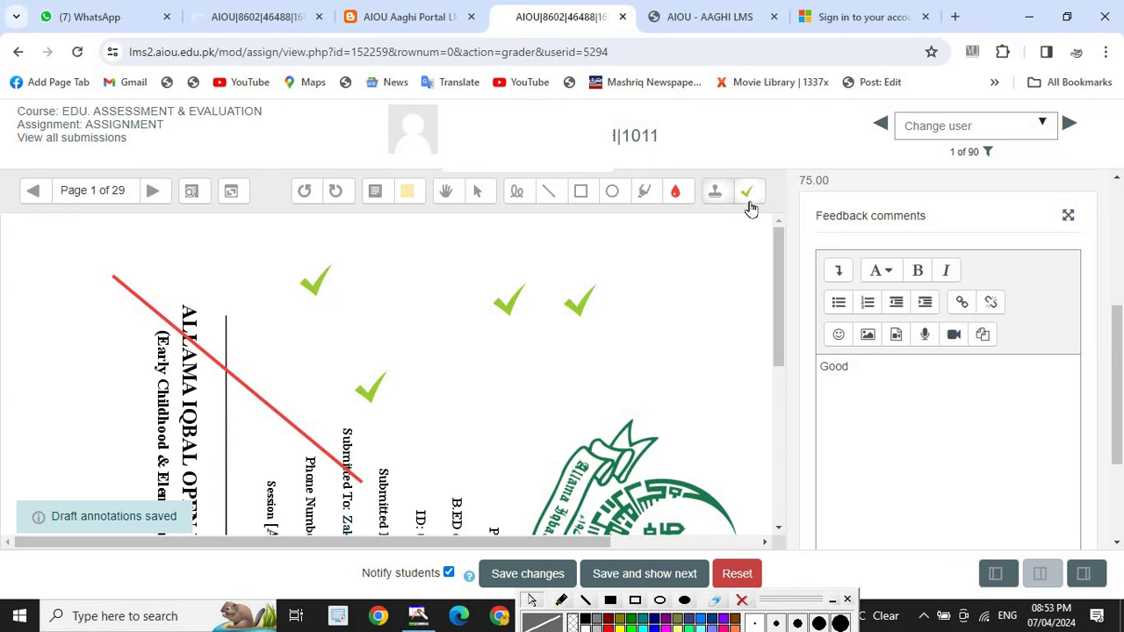
{"action": "left_click", "coordinate": [747, 195]}
{"action": "left_click", "coordinate": [746, 220]}
{"action": "left_click", "coordinate": [668, 308]}
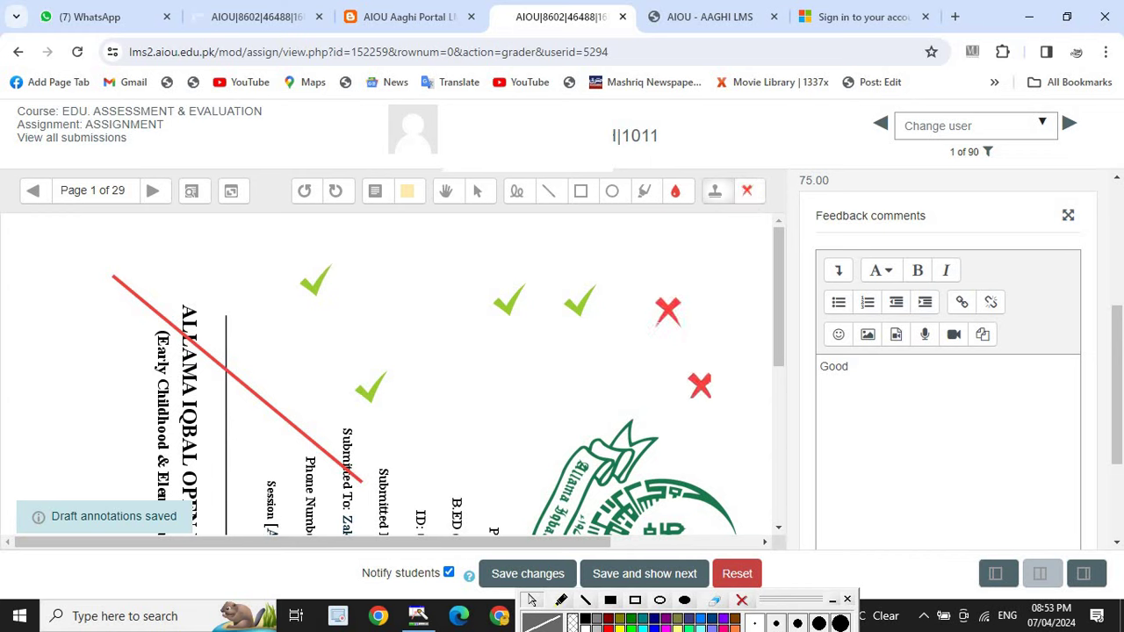
- Draw a red oval around the two adjacent ticks and a larger green oval surrounding it
{"action": "left_click", "coordinate": [612, 192]}
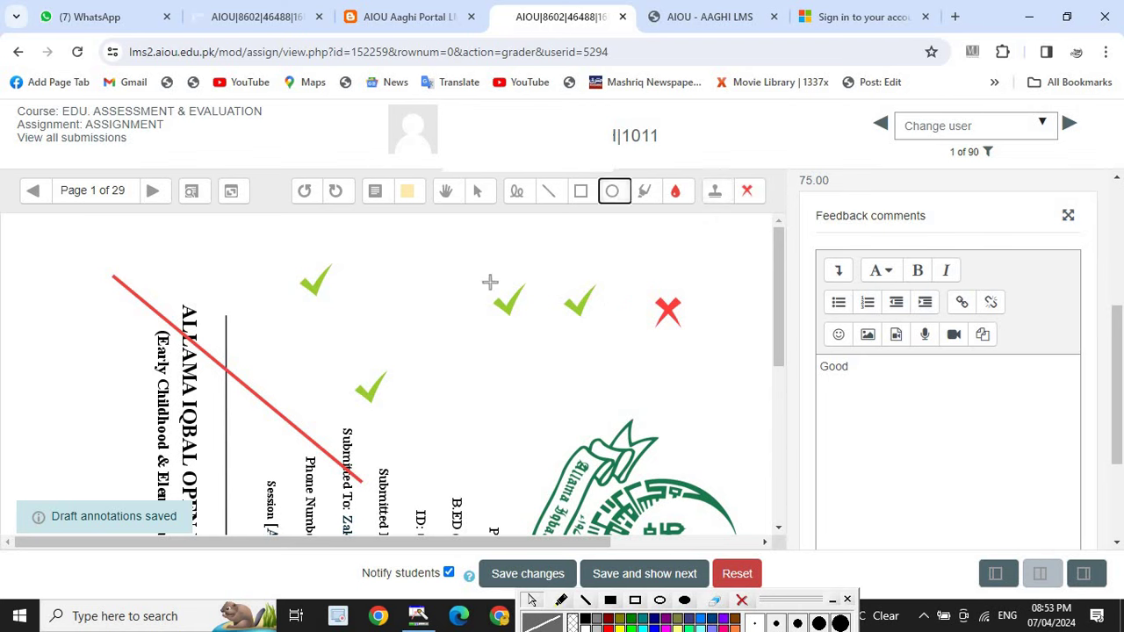
{"action": "mouse_move", "coordinate": [427, 275]}
{"action": "left_mouse_down"}
{"action": "mouse_move", "coordinate": [545, 359]}
{"action": "mouse_move", "coordinate": [556, 409]}
{"action": "mouse_move", "coordinate": [665, 377]}
{"action": "mouse_move", "coordinate": [667, 387]}
{"action": "left_mouse_up"}
{"action": "left_click", "coordinate": [688, 193]}
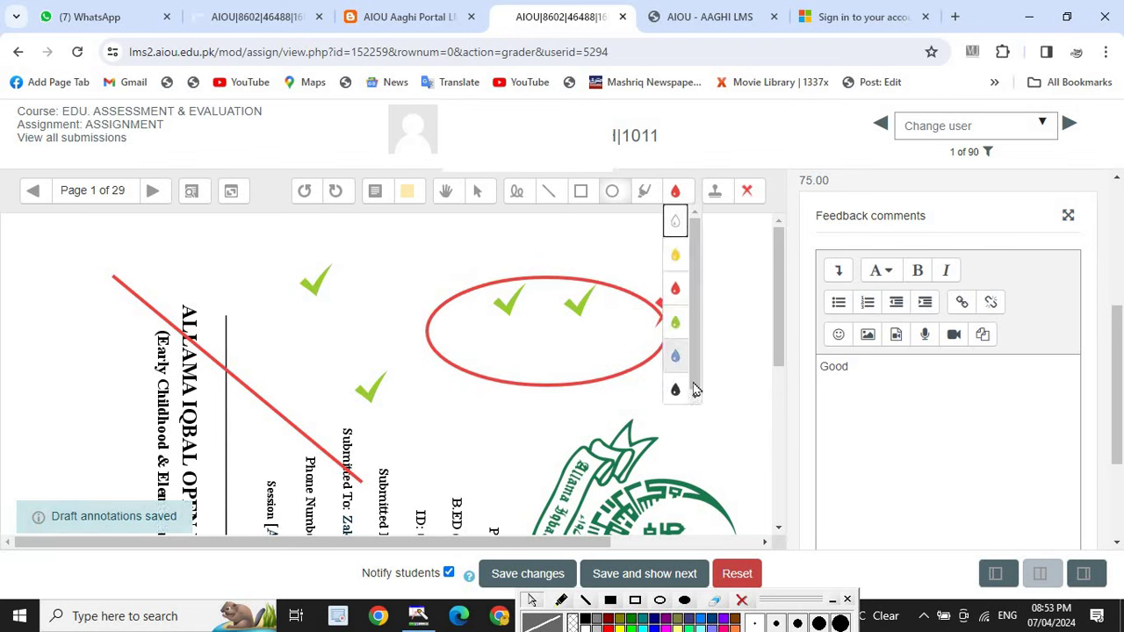
{"action": "left_click", "coordinate": [677, 324]}
{"action": "mouse_move", "coordinate": [349, 279]}
{"action": "left_mouse_down"}
{"action": "mouse_move", "coordinate": [479, 432]}
{"action": "mouse_move", "coordinate": [746, 439]}
{"action": "left_mouse_up"}
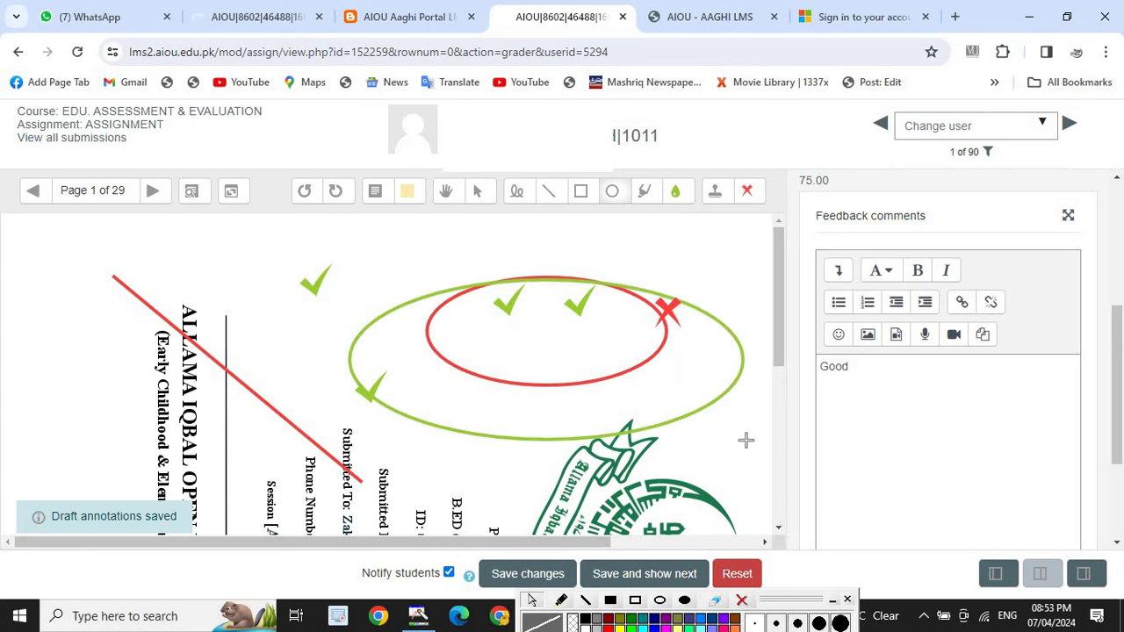
- Draw a green rectangle overlapping the ovals, then add green freehand loops over it and around the university title
{"action": "left_click", "coordinate": [644, 190]}
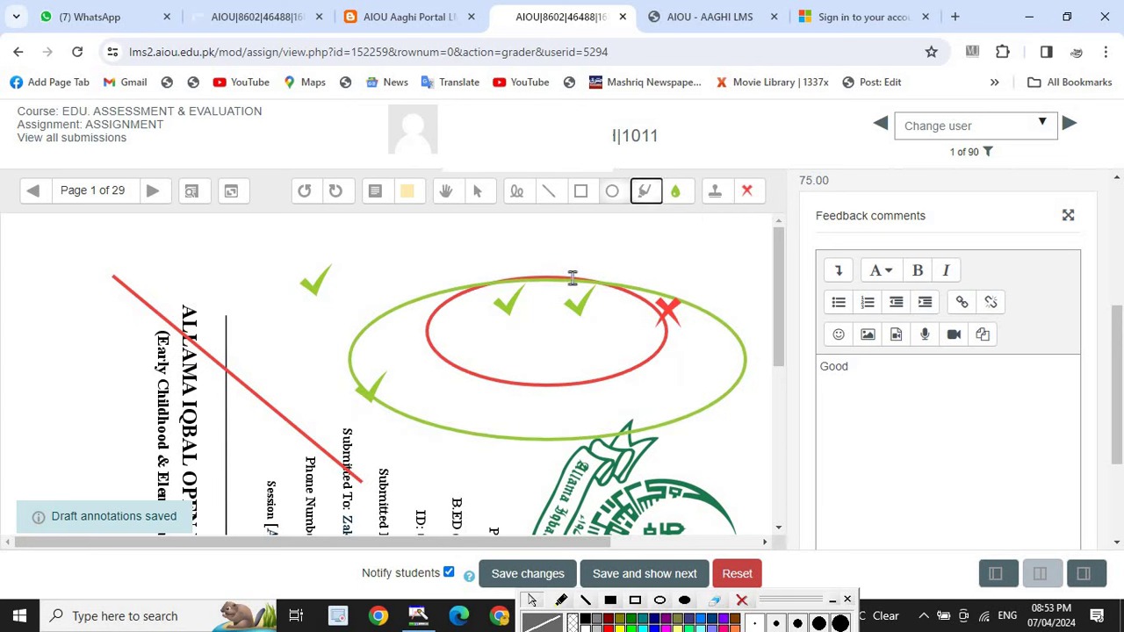
{"action": "left_click", "coordinate": [580, 191]}
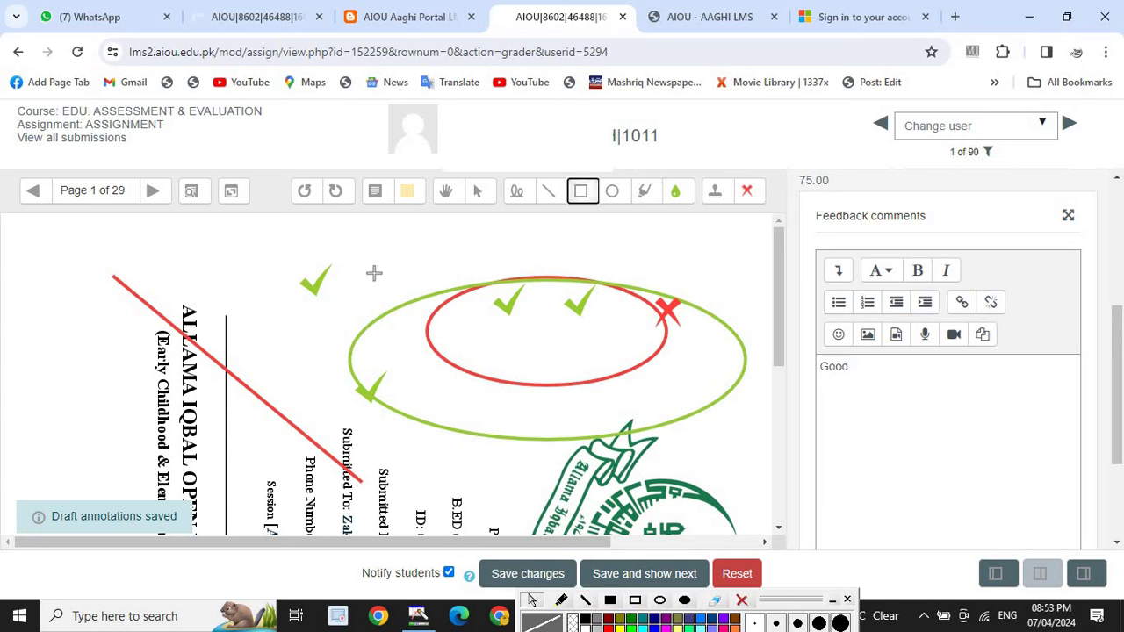
{"action": "left_click_drag", "start_coordinate": [363, 260], "coordinate": [546, 395]}
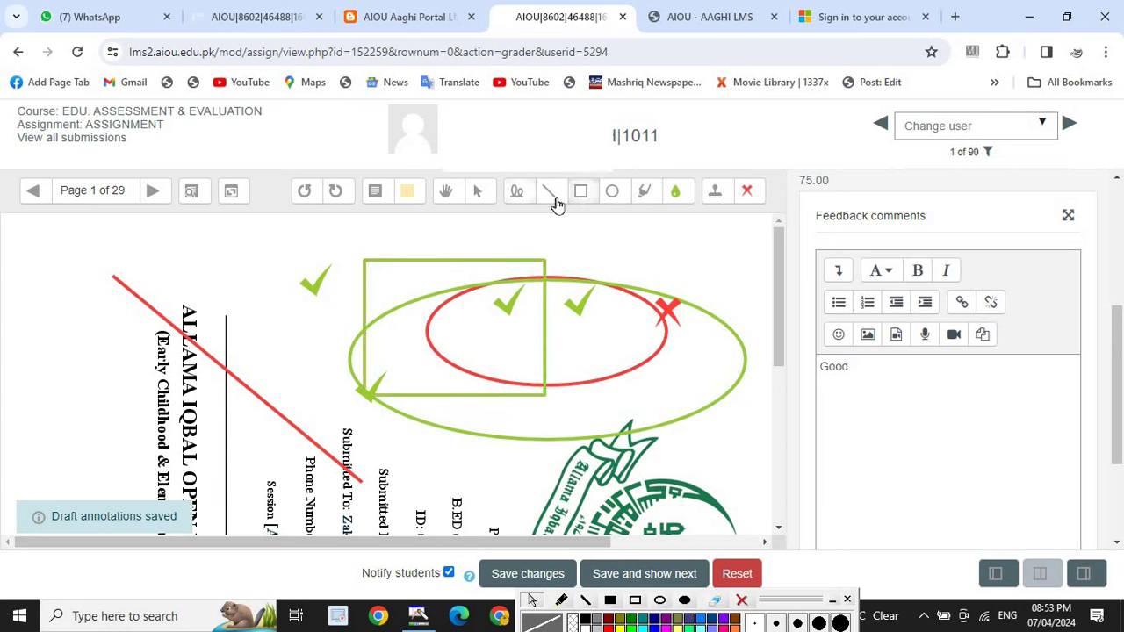
{"action": "left_click", "coordinate": [516, 195]}
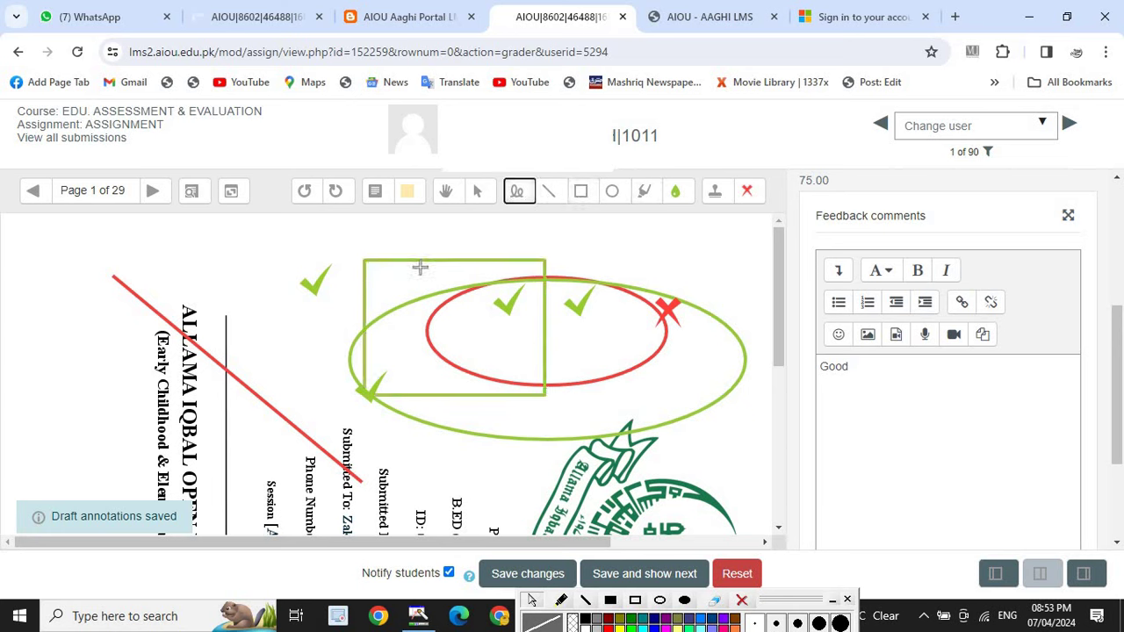
{"action": "mouse_move", "coordinate": [419, 266]}
{"action": "left_mouse_down"}
{"action": "mouse_move", "coordinate": [419, 221]}
{"action": "mouse_move", "coordinate": [408, 325]}
{"action": "mouse_move", "coordinate": [431, 233]}
{"action": "mouse_move", "coordinate": [413, 268]}
{"action": "left_mouse_up"}
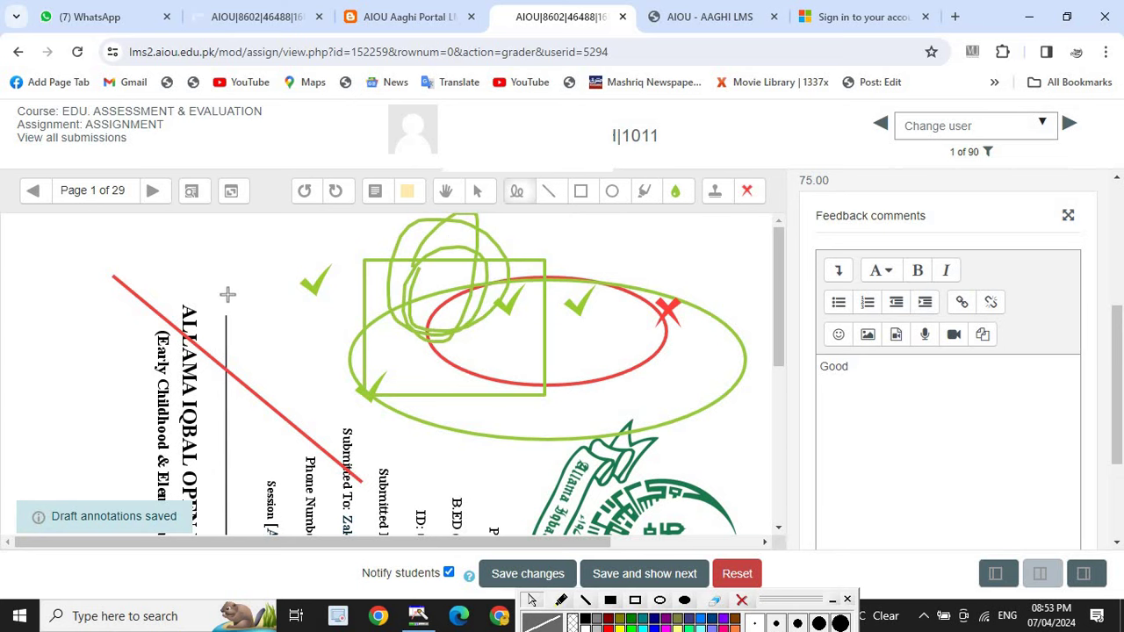
{"action": "mouse_move", "coordinate": [214, 290]}
{"action": "left_mouse_down"}
{"action": "mouse_move", "coordinate": [174, 430]}
{"action": "mouse_move", "coordinate": [174, 473]}
{"action": "mouse_move", "coordinate": [230, 320]}
{"action": "mouse_move", "coordinate": [226, 299]}
{"action": "left_mouse_up"}
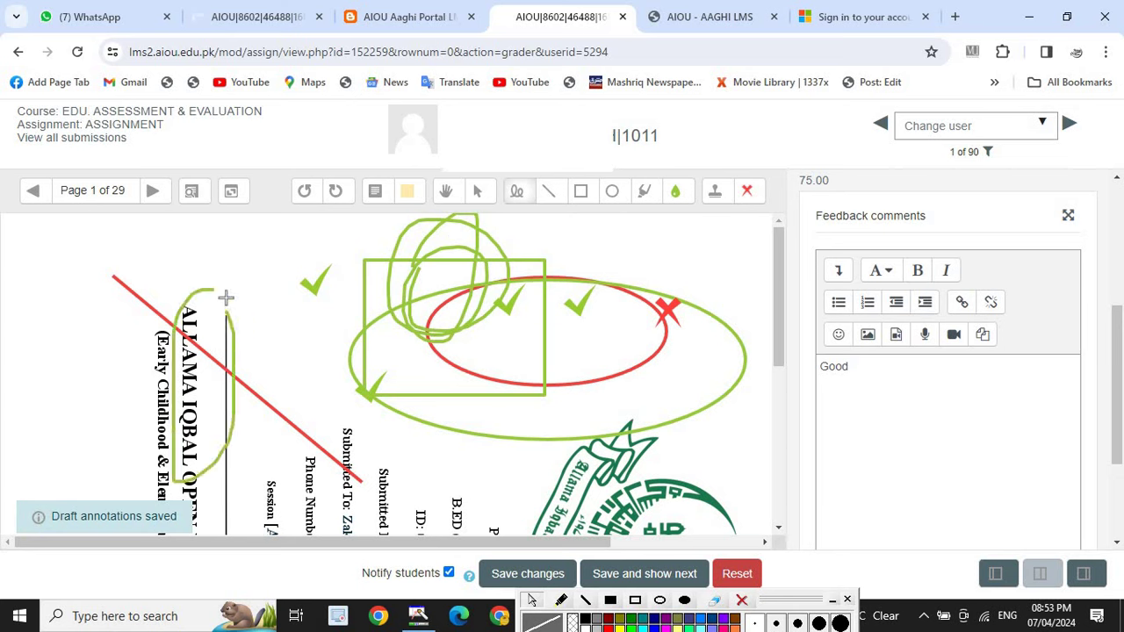
- Add short green pen strokes beside the title and place a red comment box reading "good" on the page
{"action": "left_click", "coordinate": [406, 191]}
{"action": "left_click_drag", "start_coordinate": [239, 274], "coordinate": [246, 281]}
{"action": "left_click", "coordinate": [263, 292]}
{"action": "mouse_move", "coordinate": [297, 311]}
{"action": "left_mouse_down"}
{"action": "mouse_move", "coordinate": [389, 353]}
{"action": "mouse_move", "coordinate": [537, 475]}
{"action": "left_mouse_up"}
{"action": "left_click", "coordinate": [407, 191]}
{"action": "left_click", "coordinate": [408, 291]}
{"action": "left_click", "coordinate": [375, 190]}
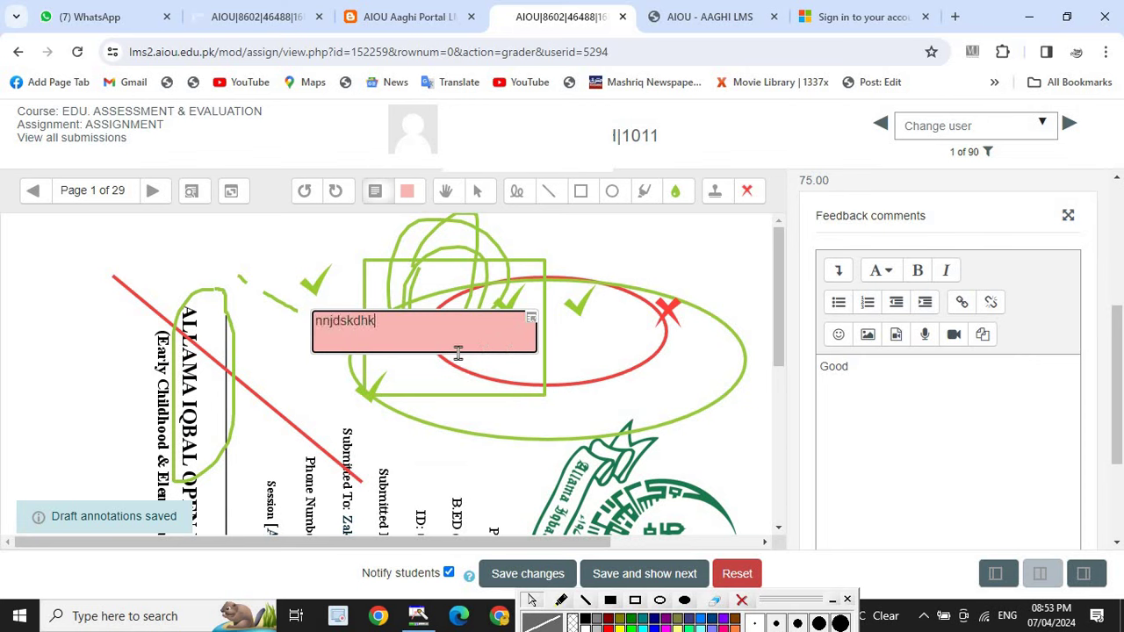
{"action": "key", "text": "BackSpace"}
{"action": "key", "text": "BackSpace"}
{"action": "key", "text": "BackSpace"}
{"action": "key", "text": "BackSpace"}
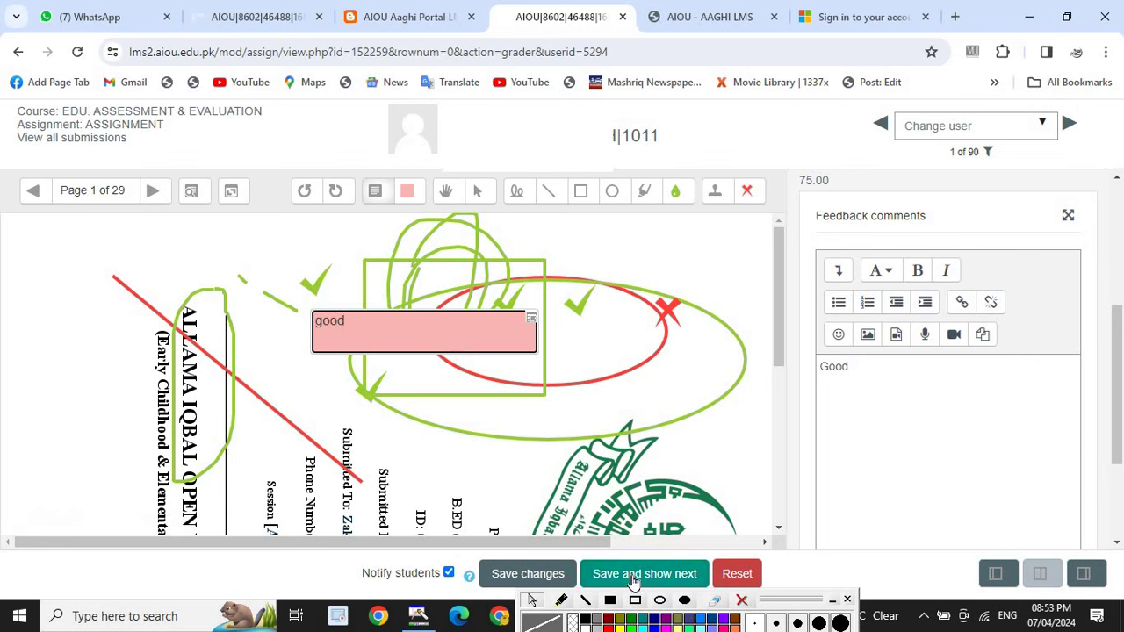
- Reset the grading form, set the grade to 78.00 out of 100, and save it while moving to the next submission
{"action": "left_click", "coordinate": [742, 582]}
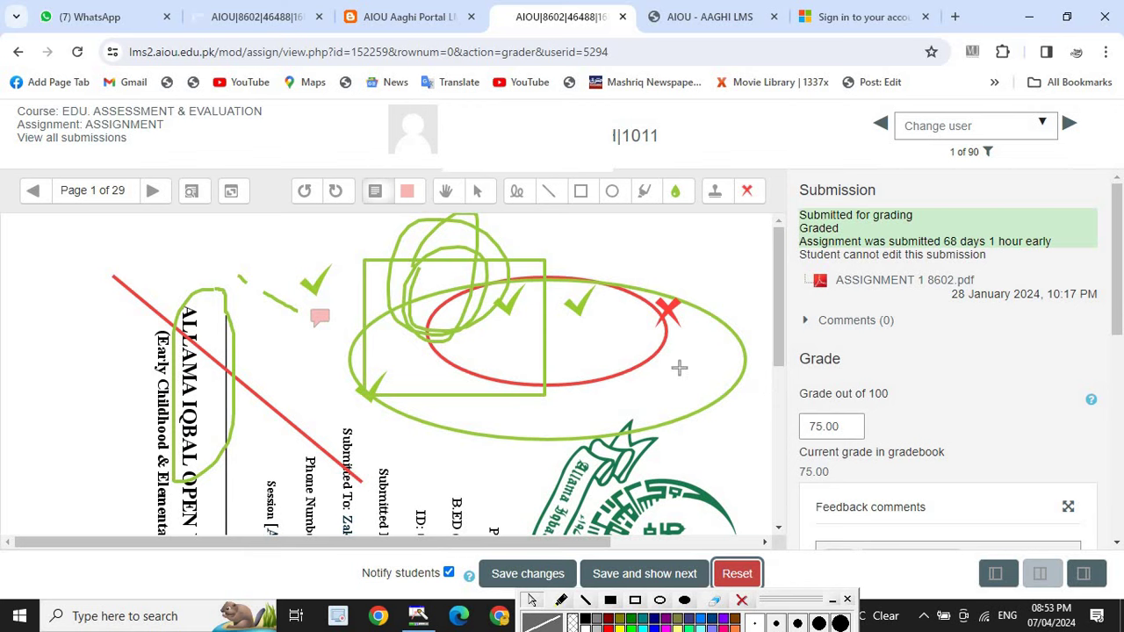
{"action": "left_click", "coordinate": [822, 427]}
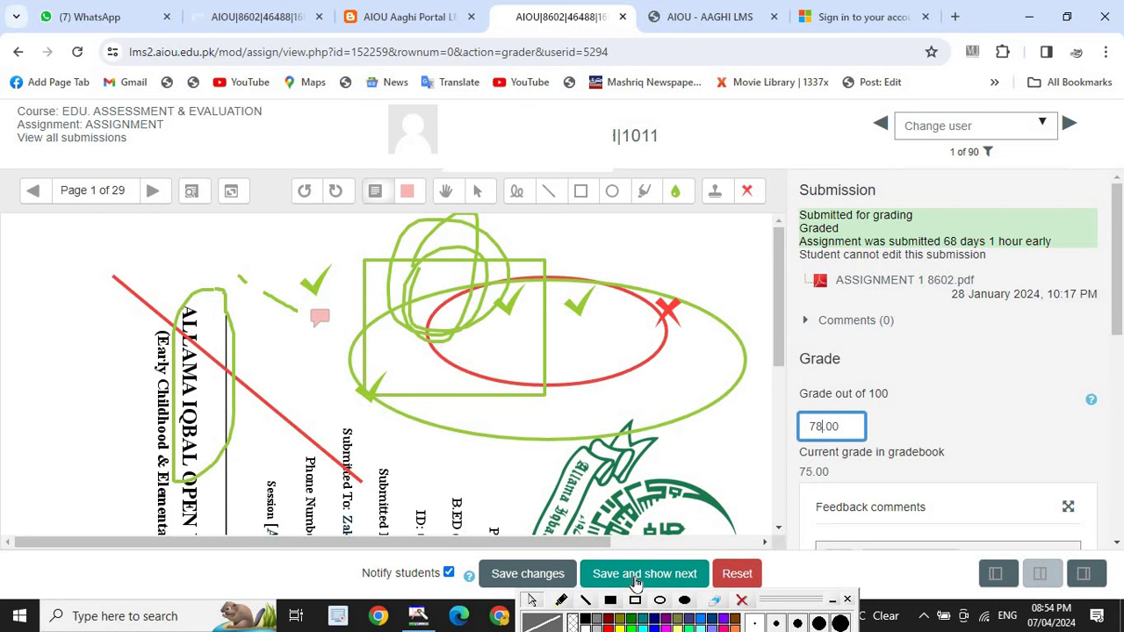
{"action": "left_click", "coordinate": [636, 581]}
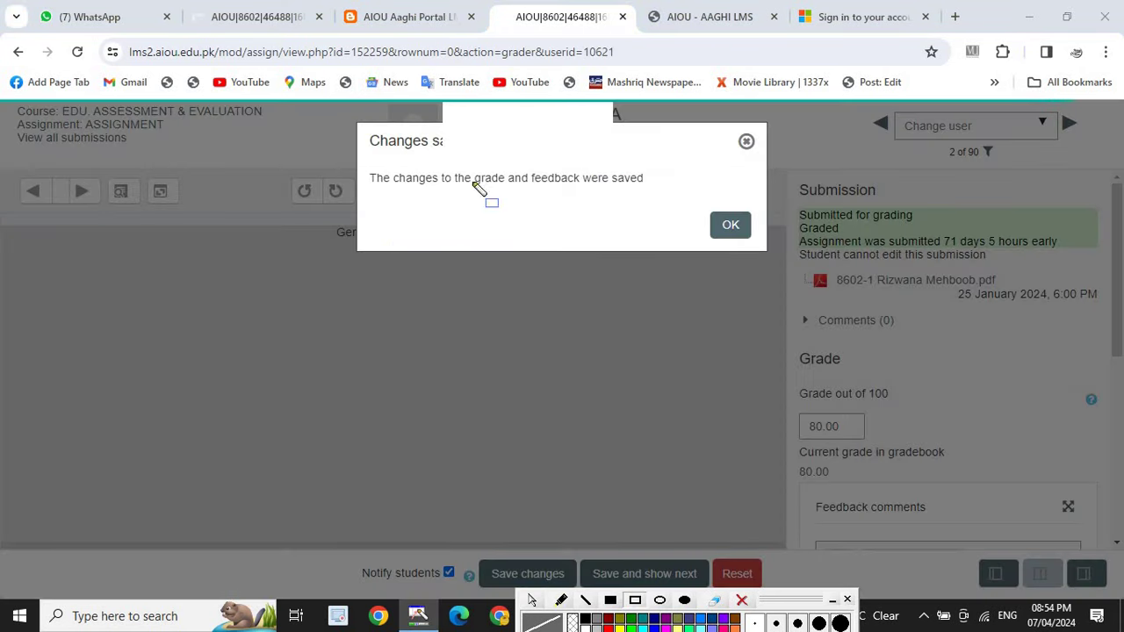